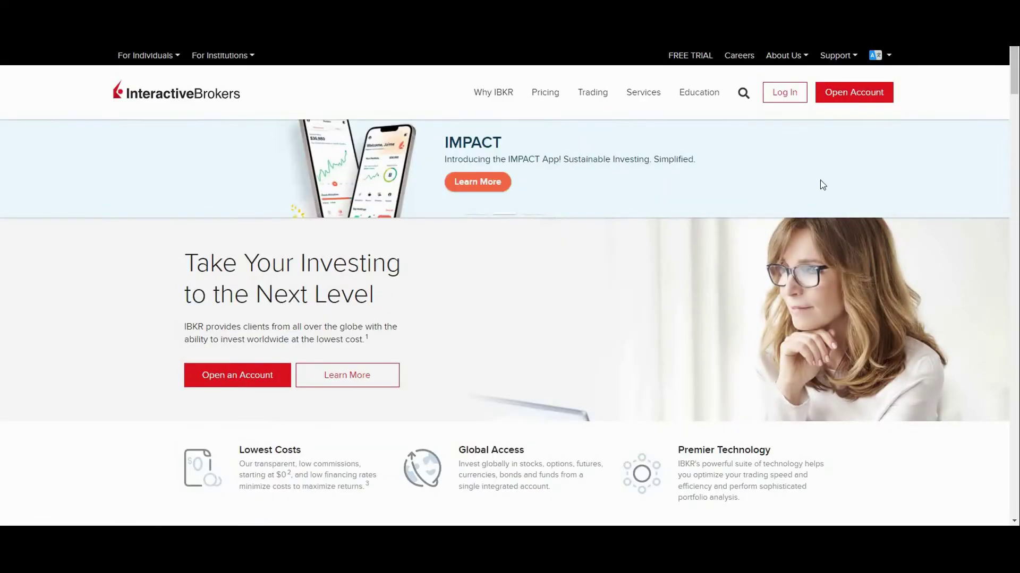
- Sign in through Log In > Portal Login, entering credentials and completing two-step verification
mouse_move(785, 92)
left_click(780, 135)
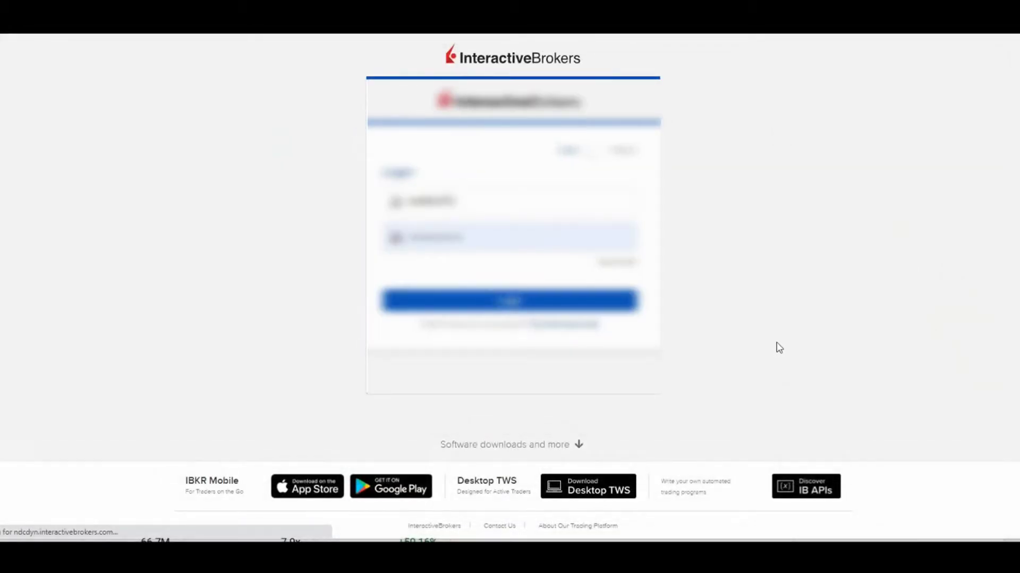
key("Return")
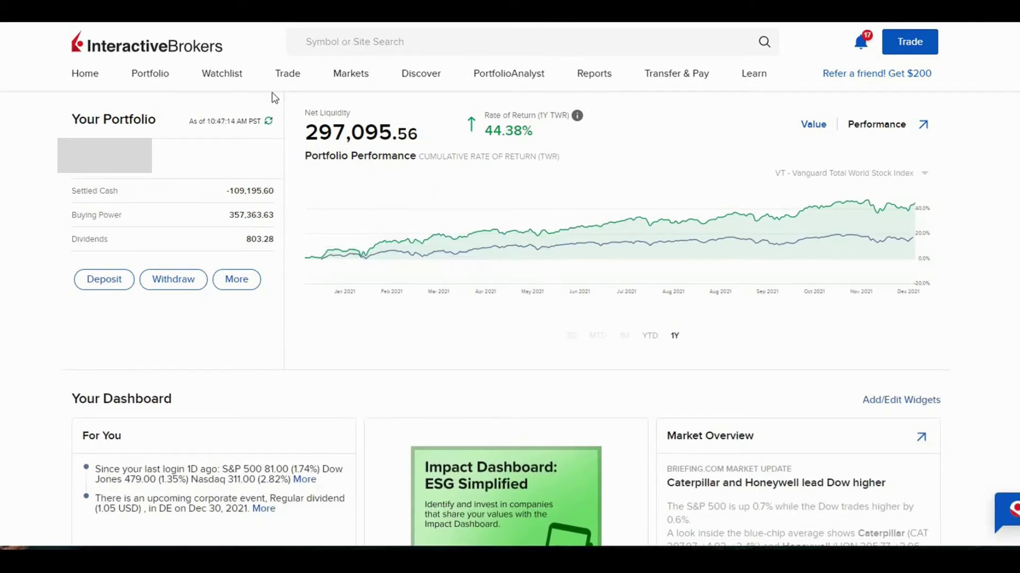
- Open the Stocks order ticket from the Trade menu
left_click(289, 74)
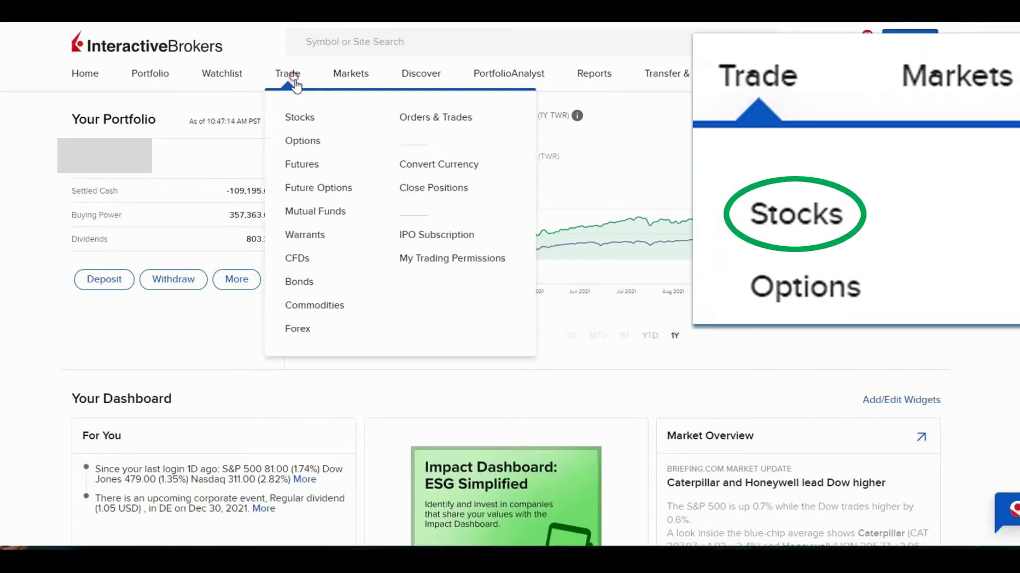
left_click(297, 118)
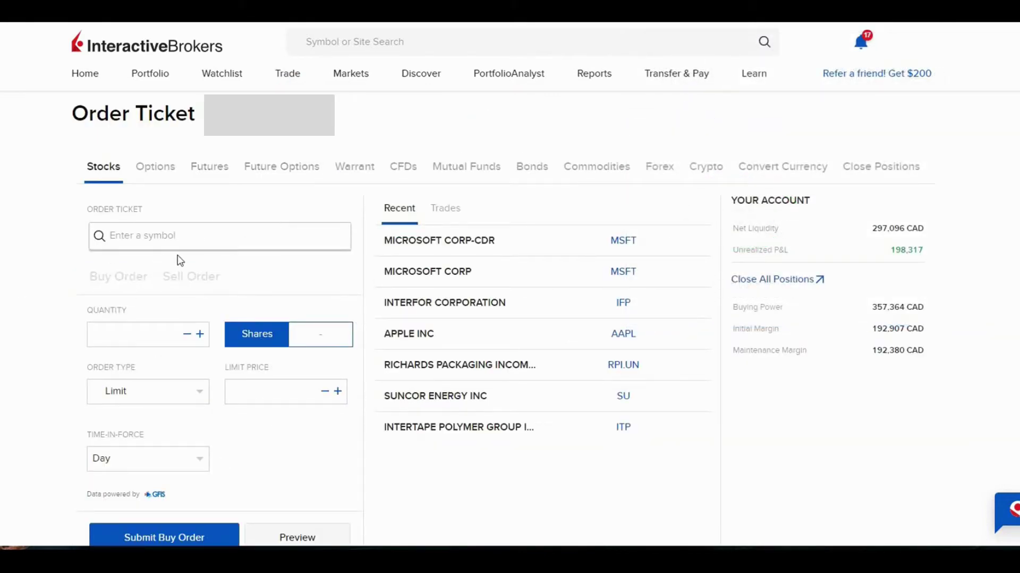
- Search for Tesla, dismiss the no-results message, and pick TSLA on NASDAQ
left_click(185, 237)
type("TESLA")
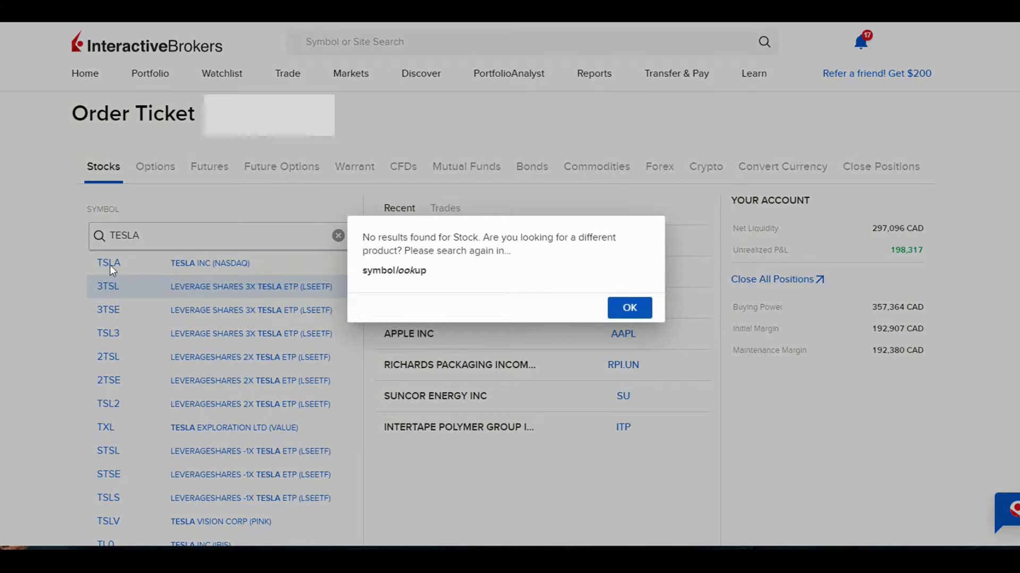
left_click(628, 310)
left_click(245, 238)
type("TS")
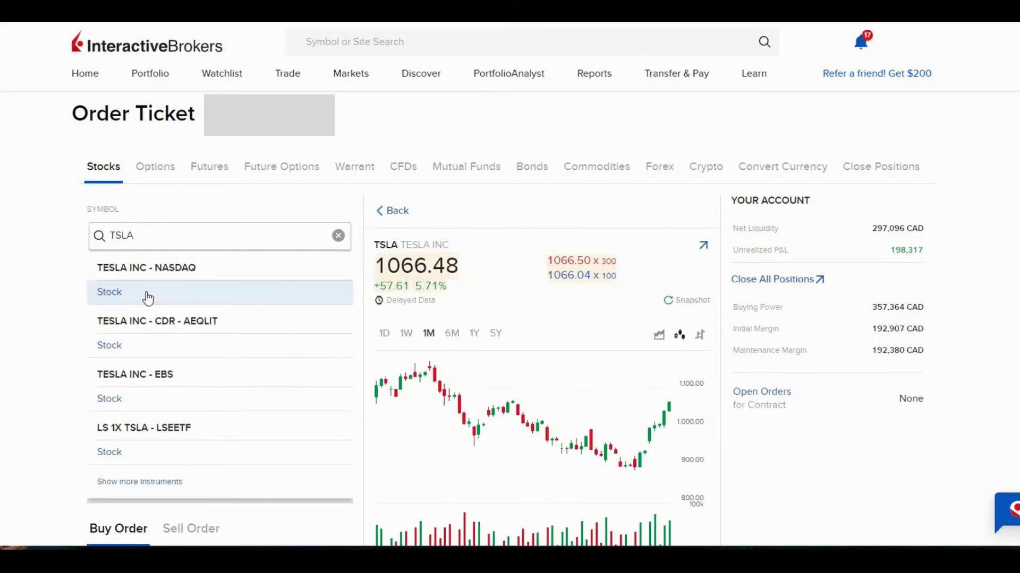
left_click(109, 292)
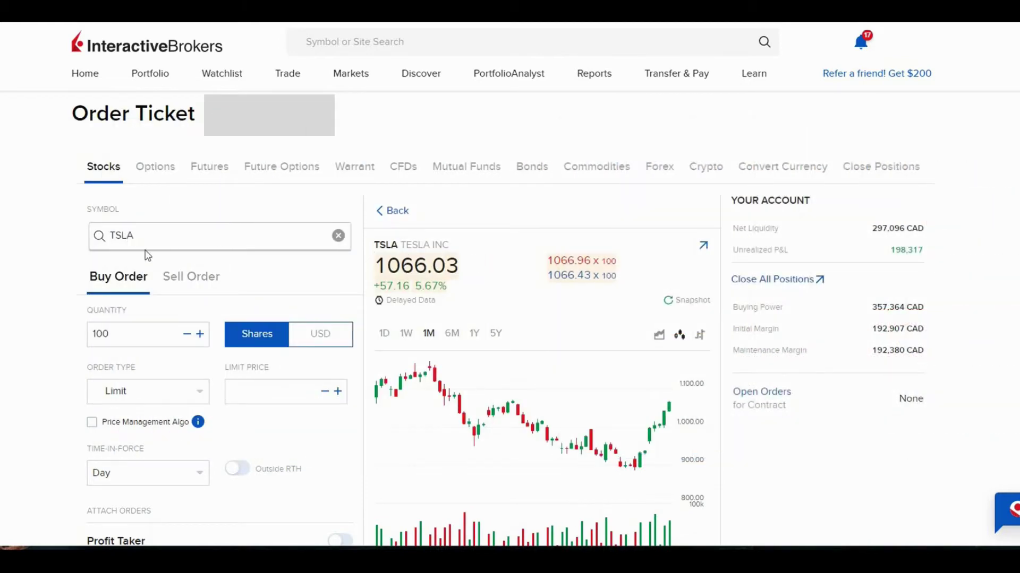
- Replace the TSLA symbol with RPI.UN to load its order form and quote
left_click(155, 238)
left_click(41, 237)
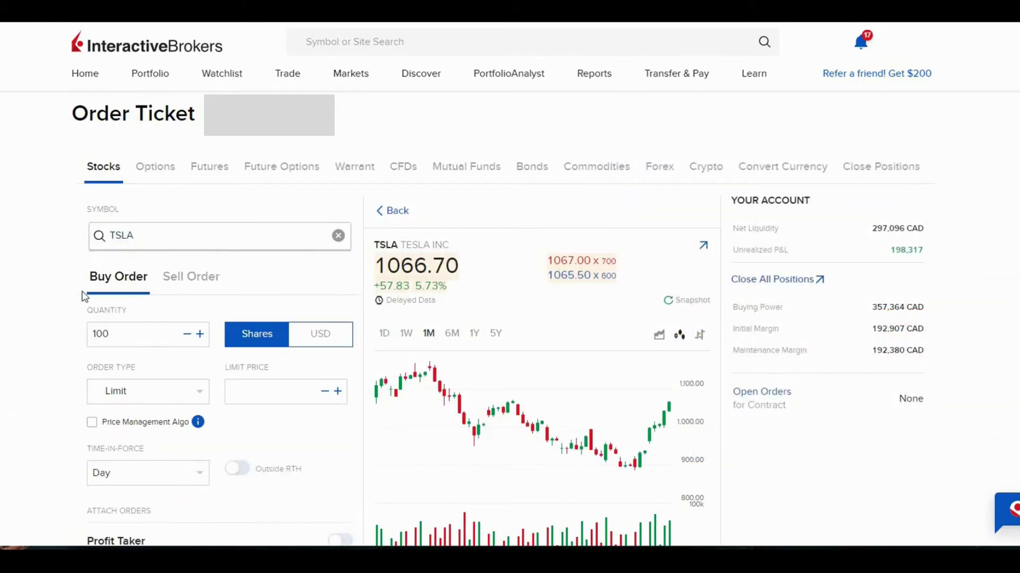
double_click(178, 233)
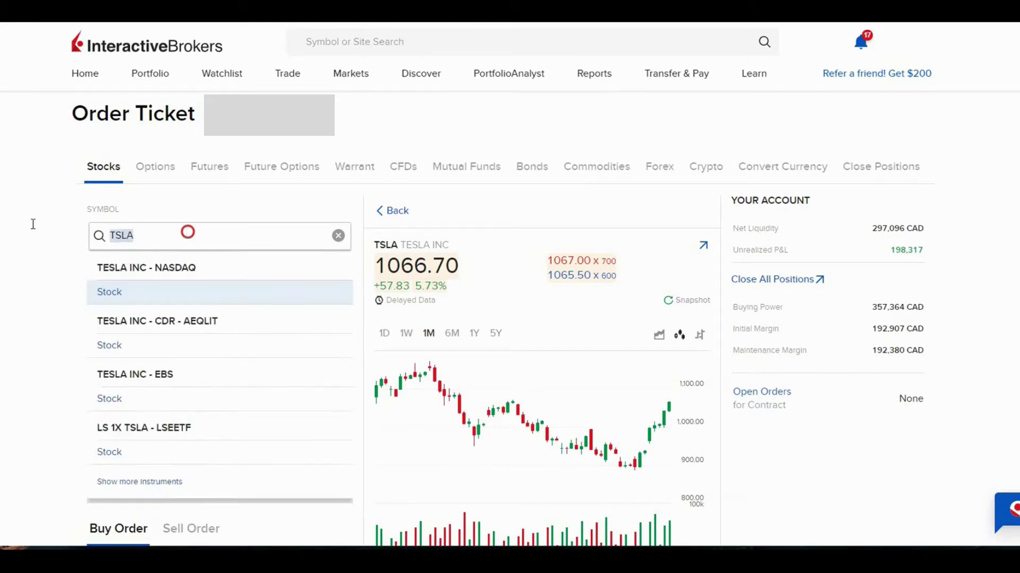
type("RPI.UN")
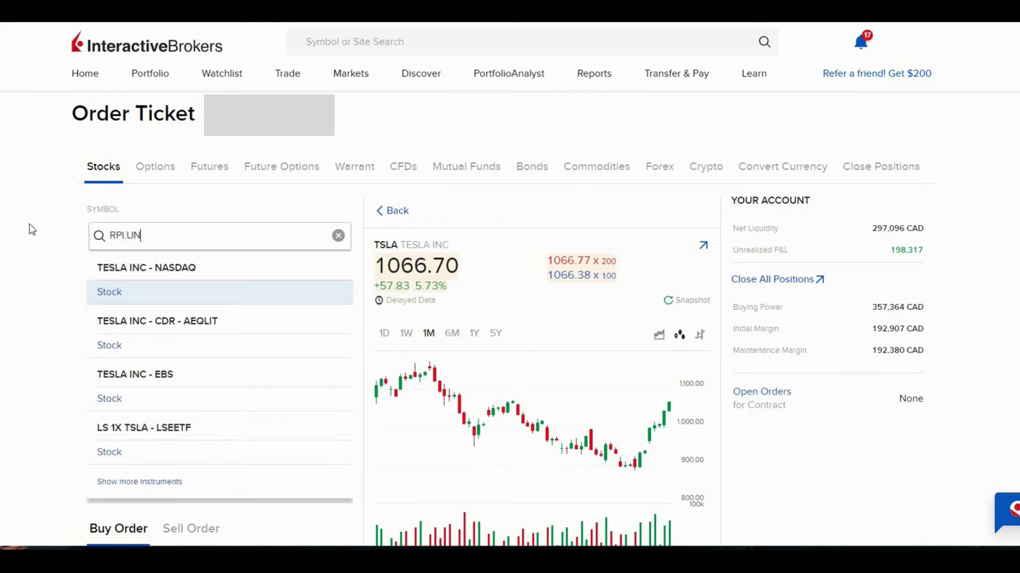
key("Return")
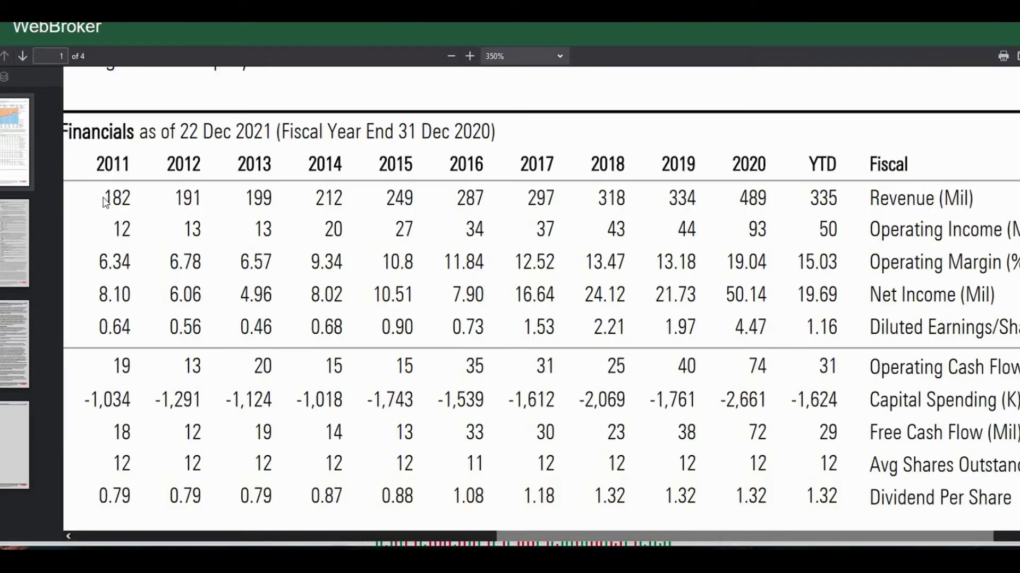
- Highlight the Revenue and Diluted EPS rows in the report's financials table
left_click_drag(111, 198, 748, 198)
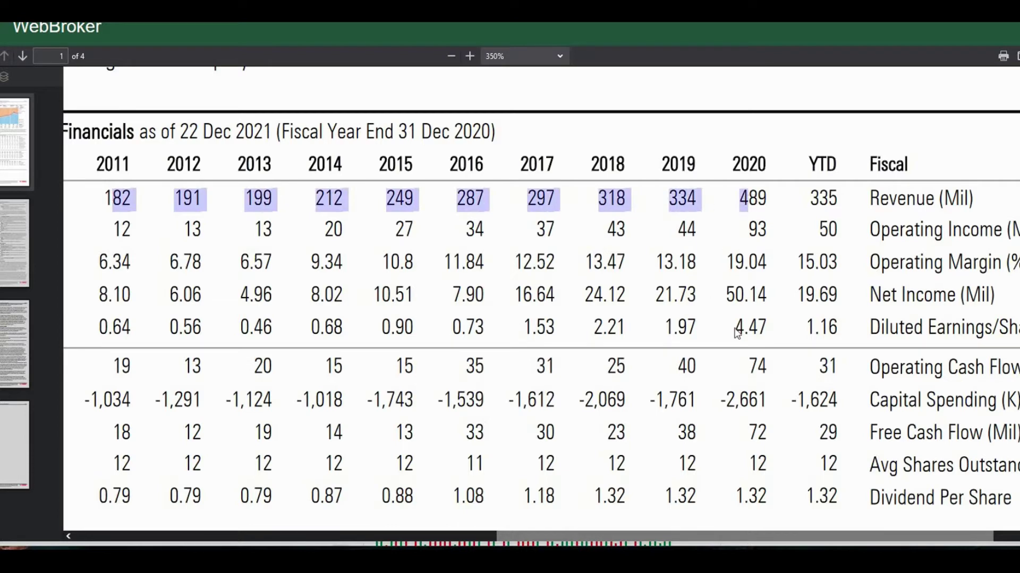
left_click_drag(770, 333, 108, 328)
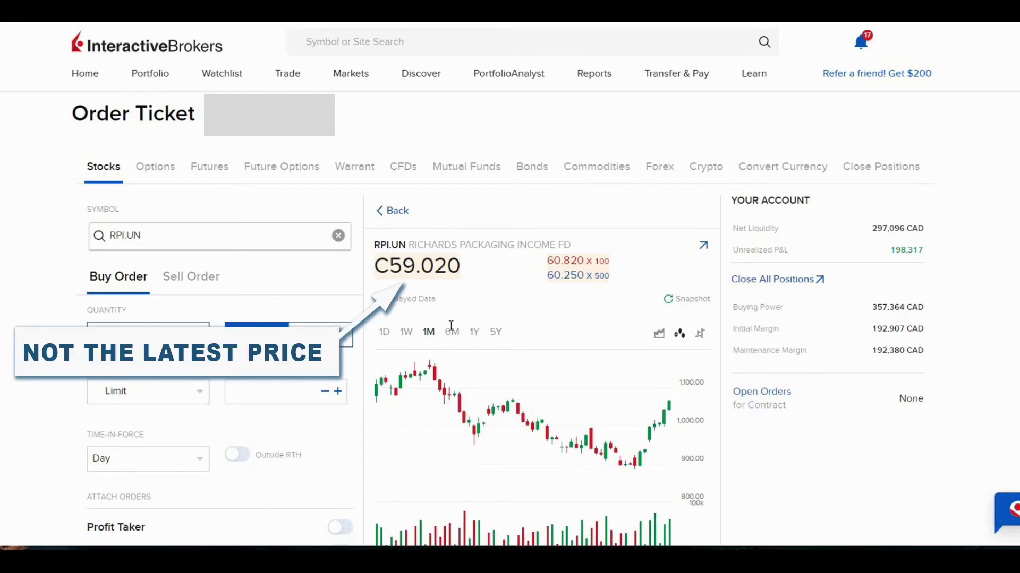
- Load a price snapshot and highlight last 60.150, bid 60.250 and ask 60.820
left_click(668, 302)
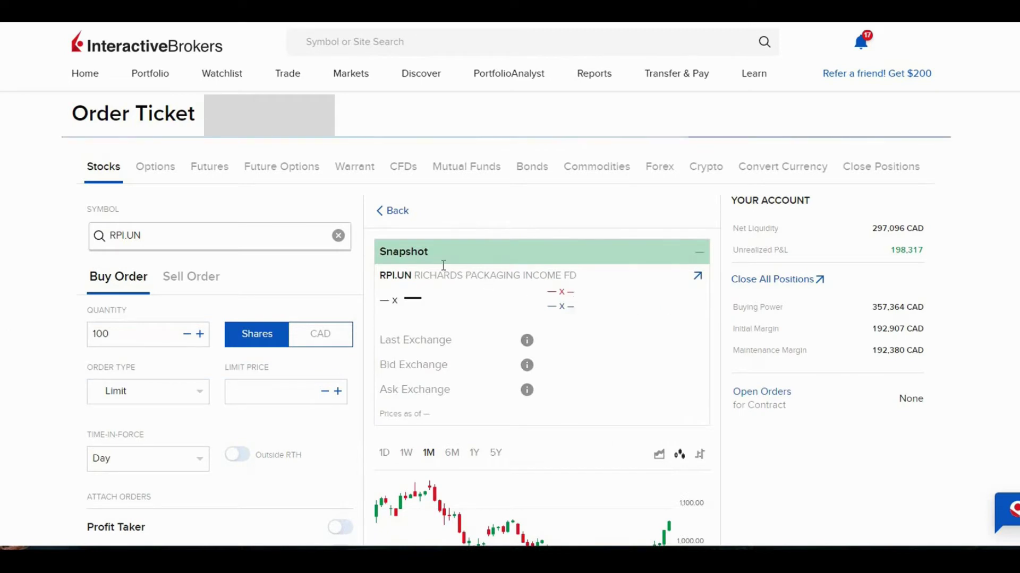
left_click_drag(408, 296, 485, 295)
left_click(462, 305)
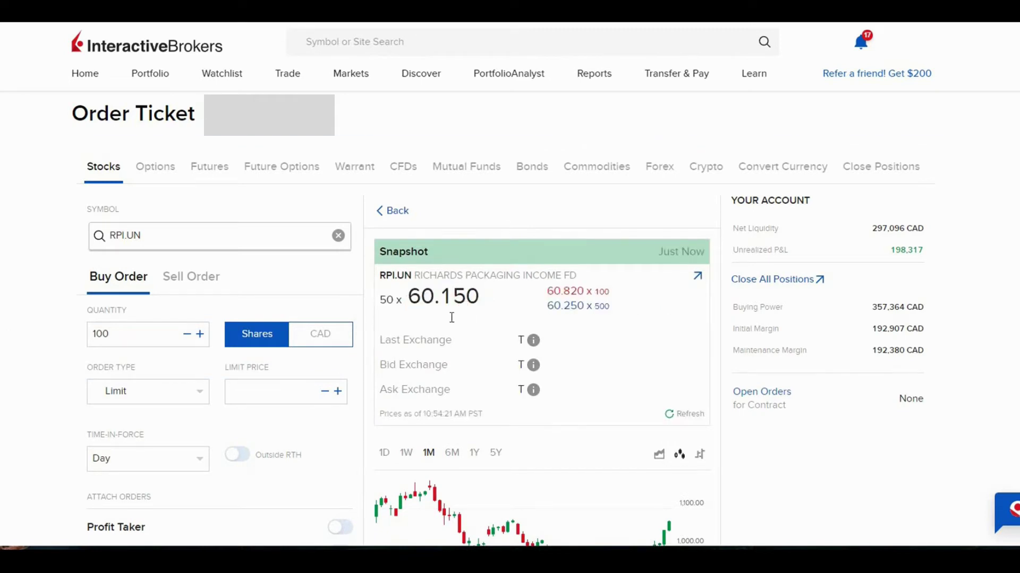
left_click_drag(547, 307, 608, 308)
left_click(547, 292)
double_click(568, 293)
left_click(578, 316)
- Keep Limit as the order type and enter a 60.30 limit price
scroll(106, 335, "down", 1)
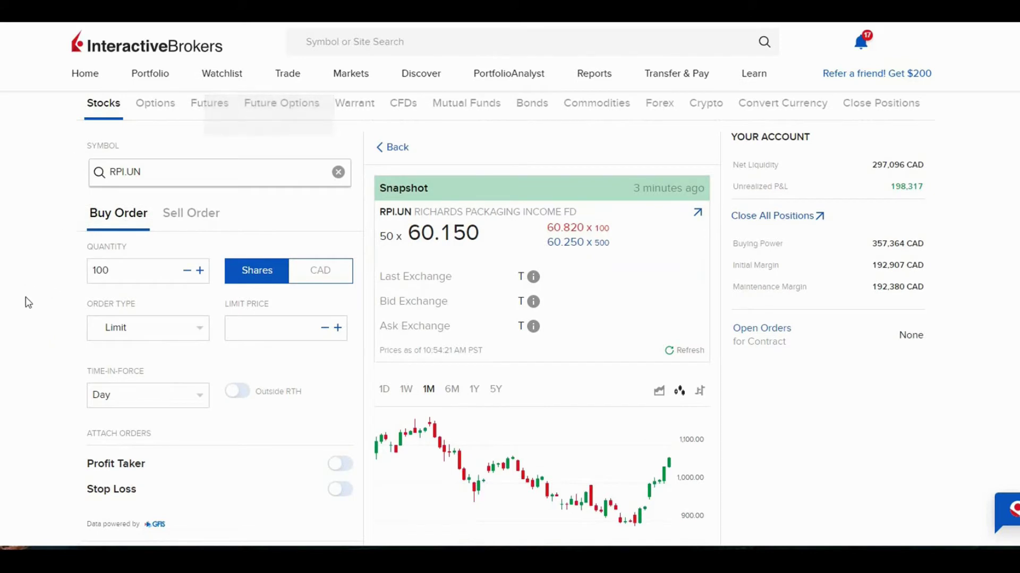
left_click(156, 332)
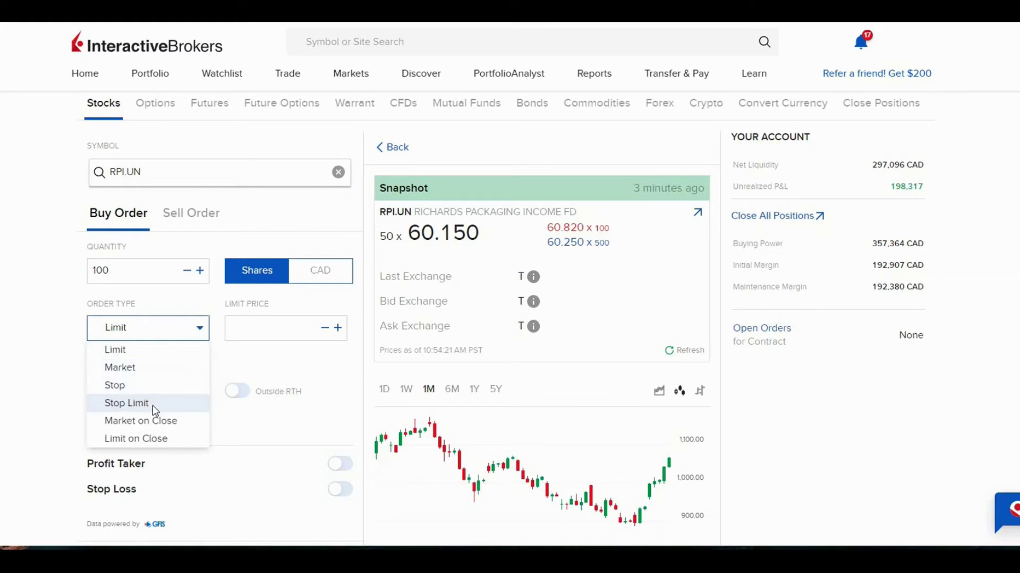
left_click(171, 336)
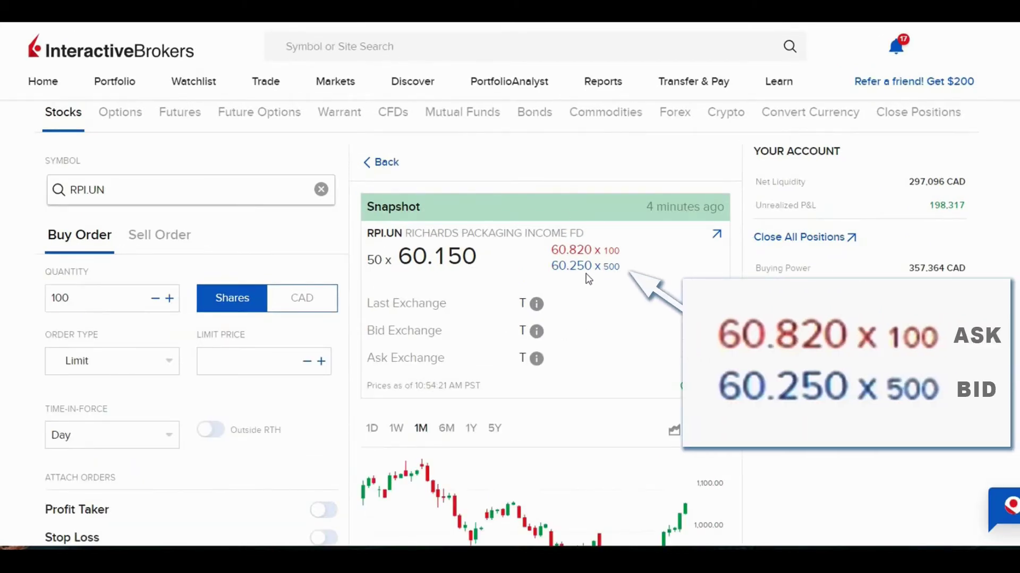
left_click(234, 361)
type("60.30")
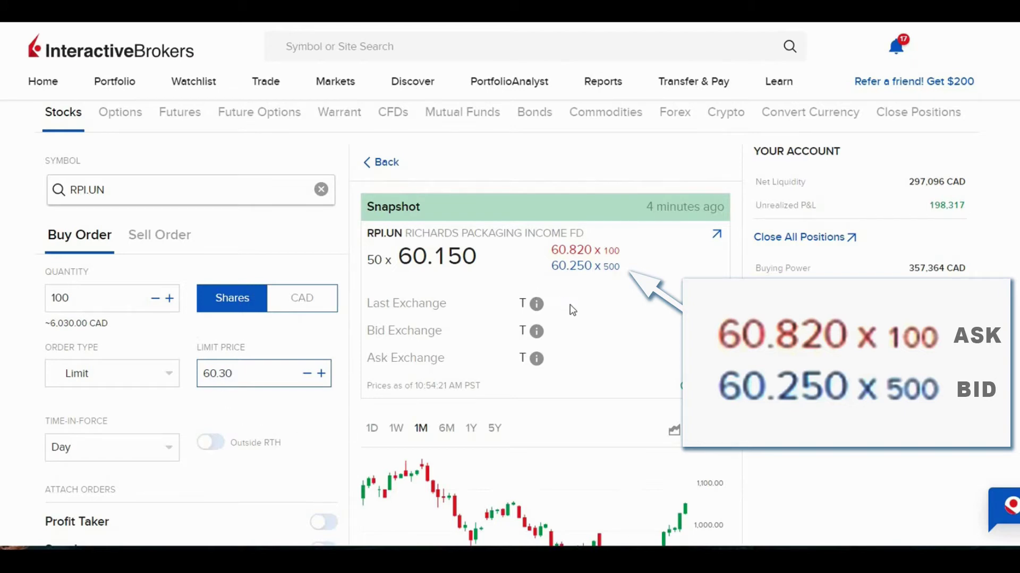
- Highlight the quote's ask size of 100 and bid size of 500
double_click(617, 253)
left_click(554, 256)
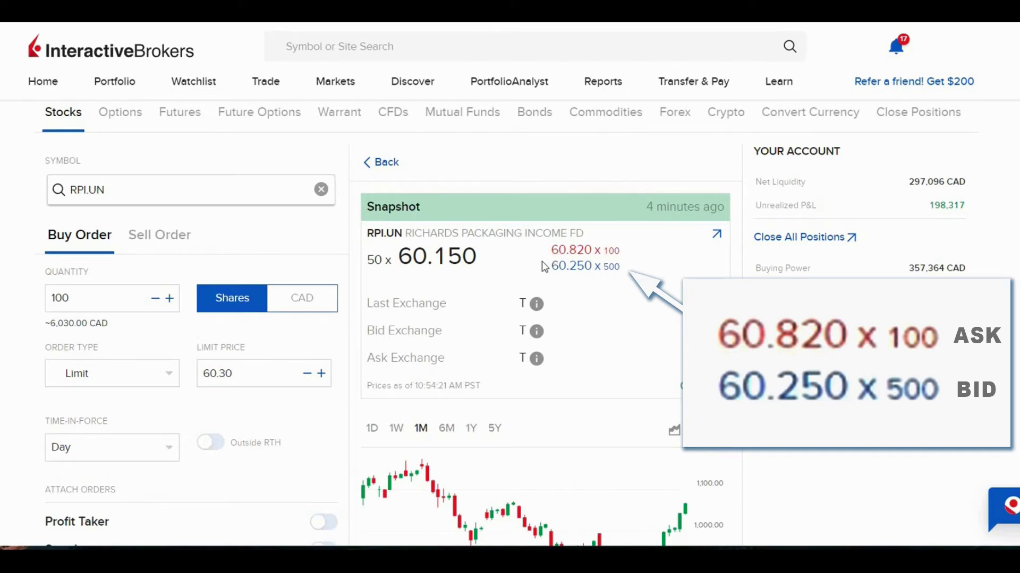
left_click_drag(620, 265, 583, 266)
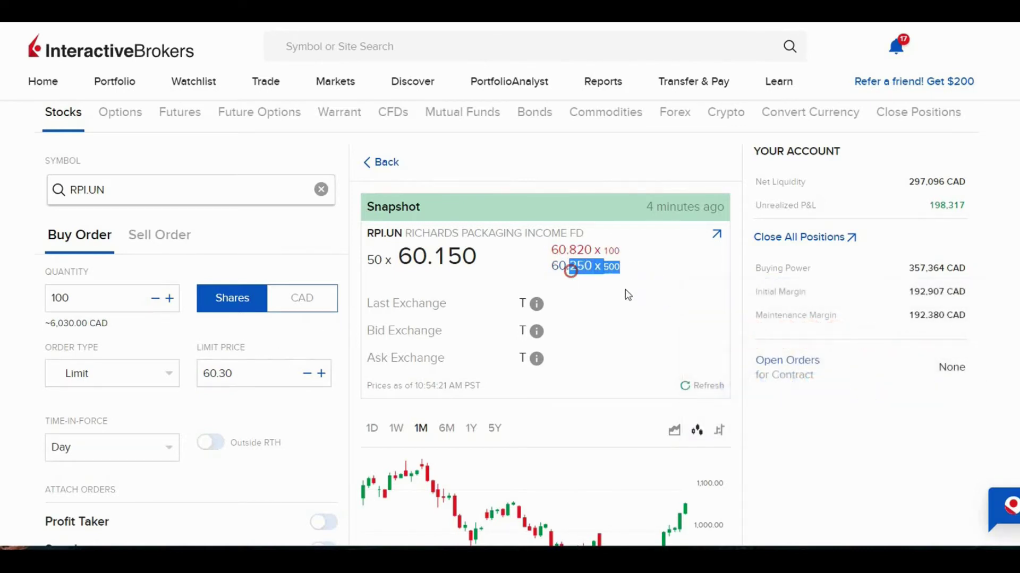
left_click(626, 292)
scroll(160, 382, "down", 1)
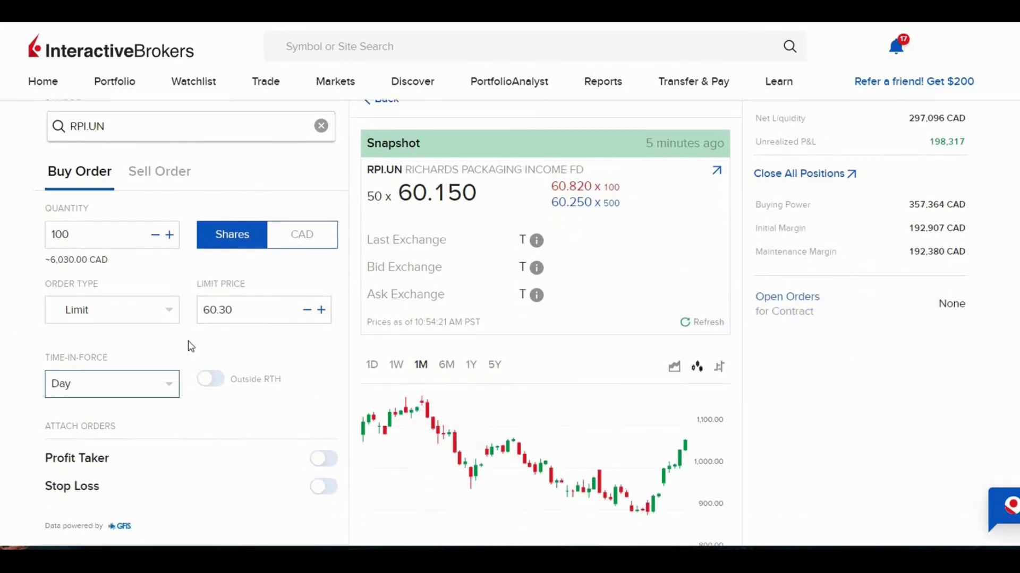
left_click(173, 394)
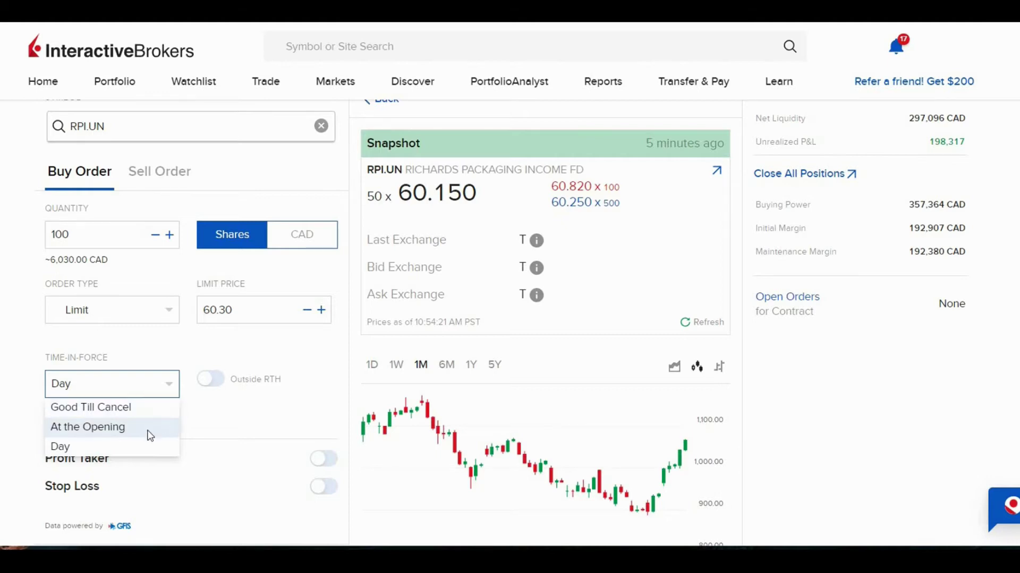
left_click(130, 447)
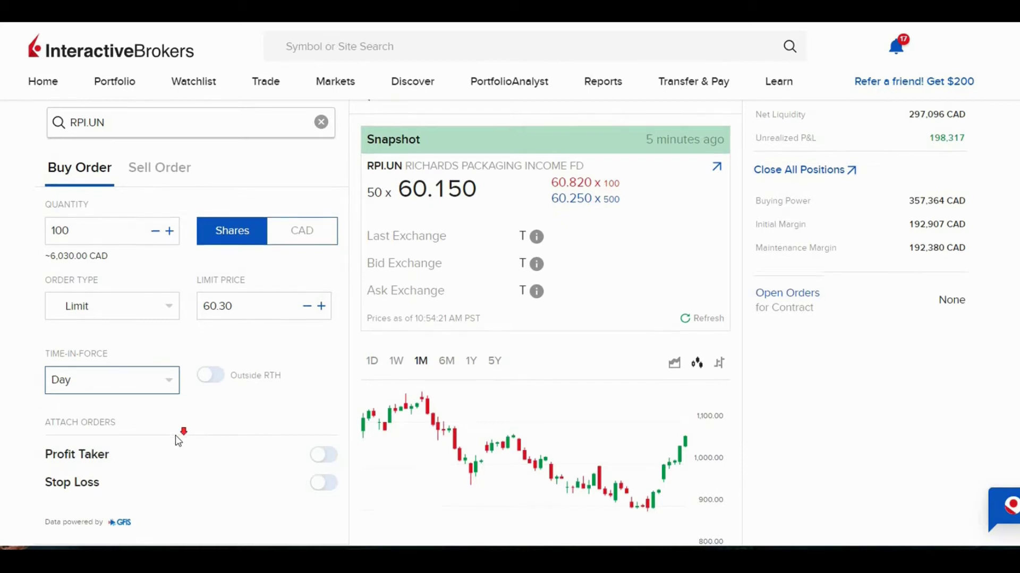
scroll(93, 414, "down", 1)
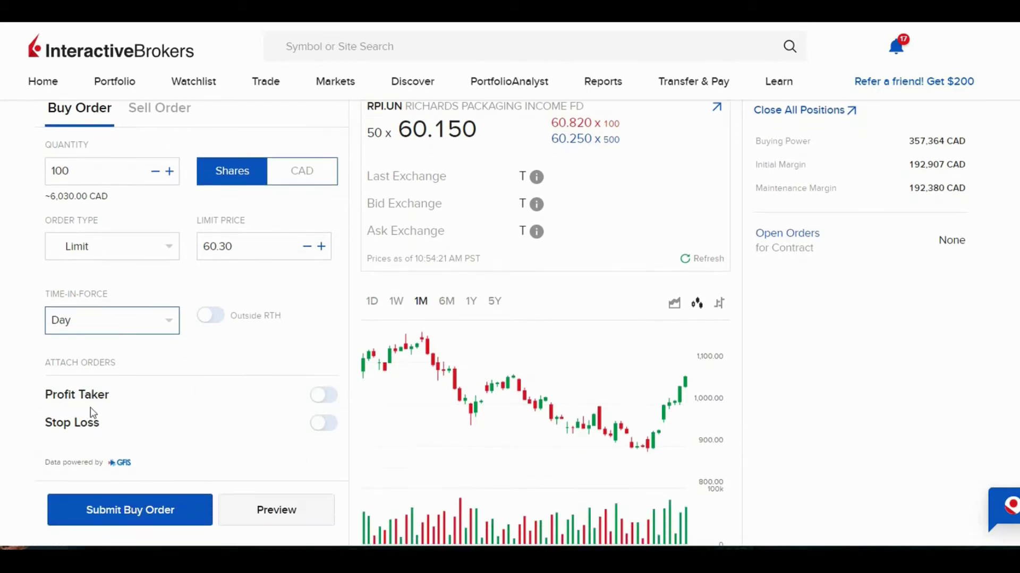
- Attach a profit taker and raise its price from 61.300 to 62.000
left_click(323, 397)
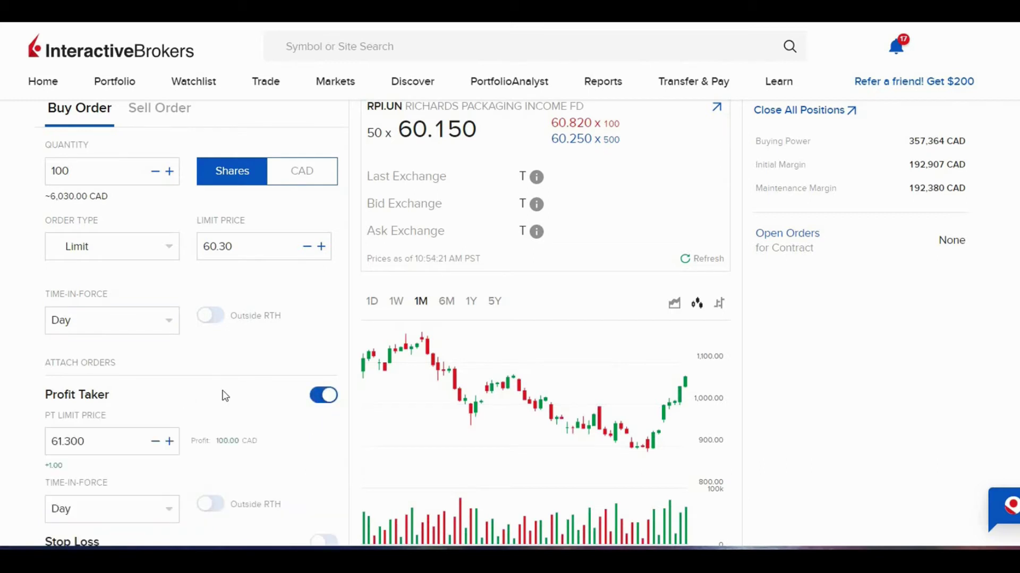
scroll(37, 410, "down", 1)
scroll(36, 410, "down", 1)
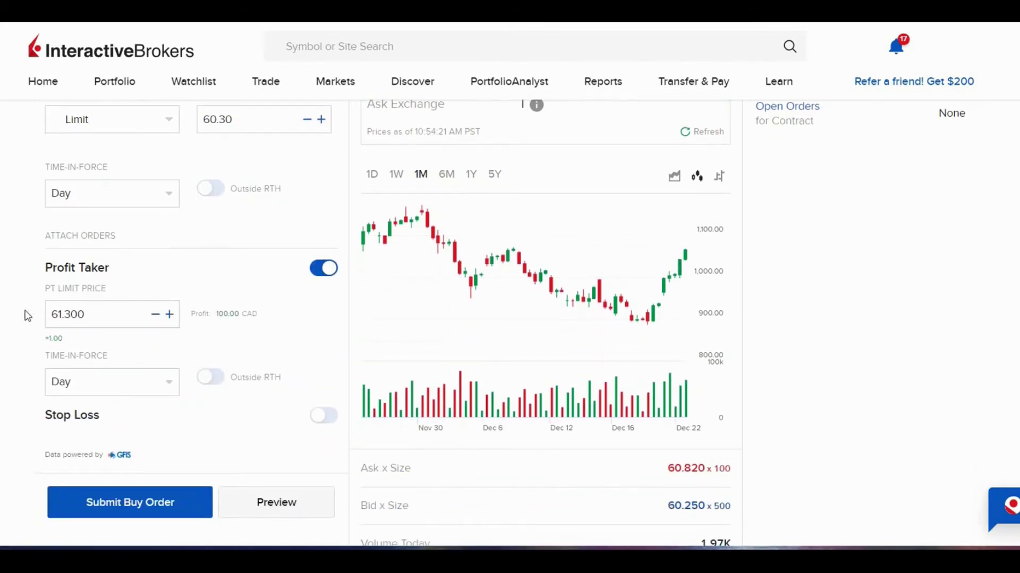
left_click(67, 316)
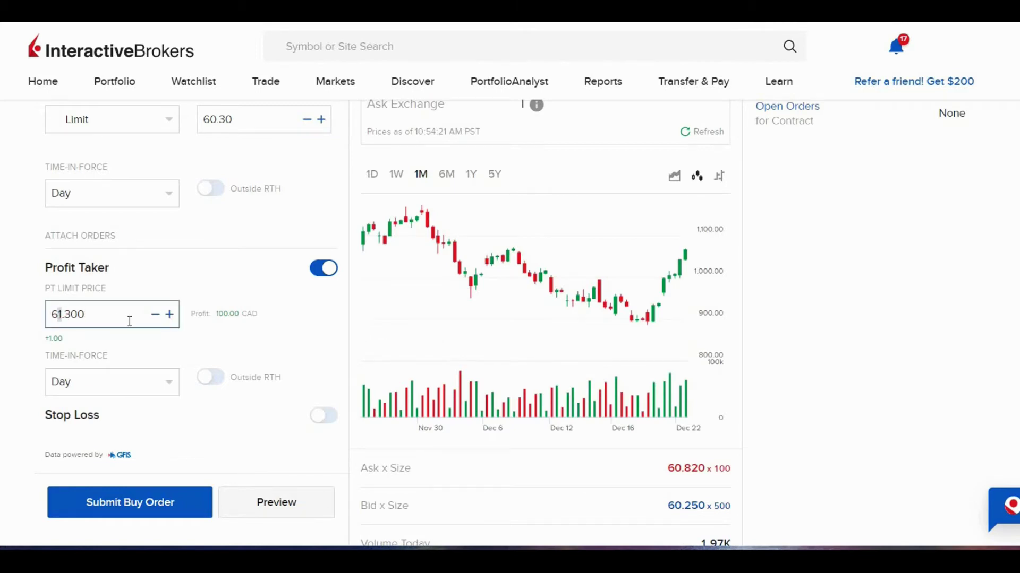
type("2")
key("BackSpace")
- Check the 170.00 CAD profit readout and the 60.150 last price
scroll(311, 326, "up", 3)
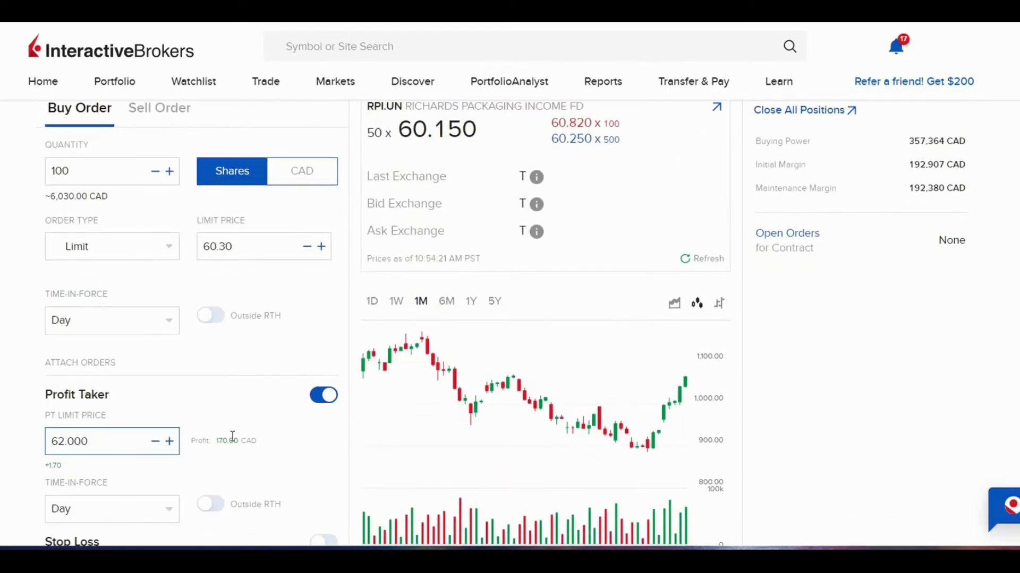
left_click_drag(261, 441, 215, 441)
left_click(218, 446)
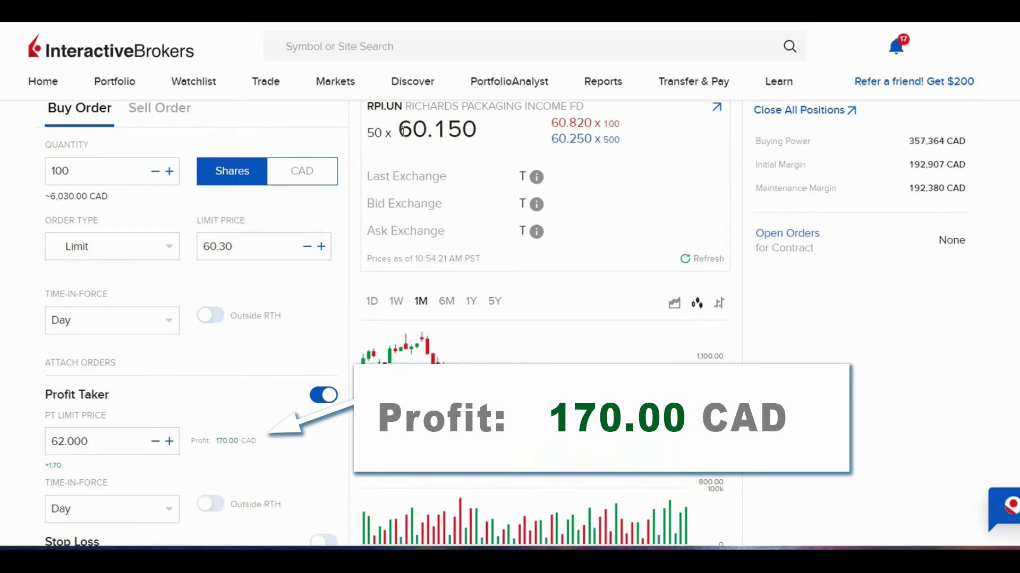
double_click(402, 131)
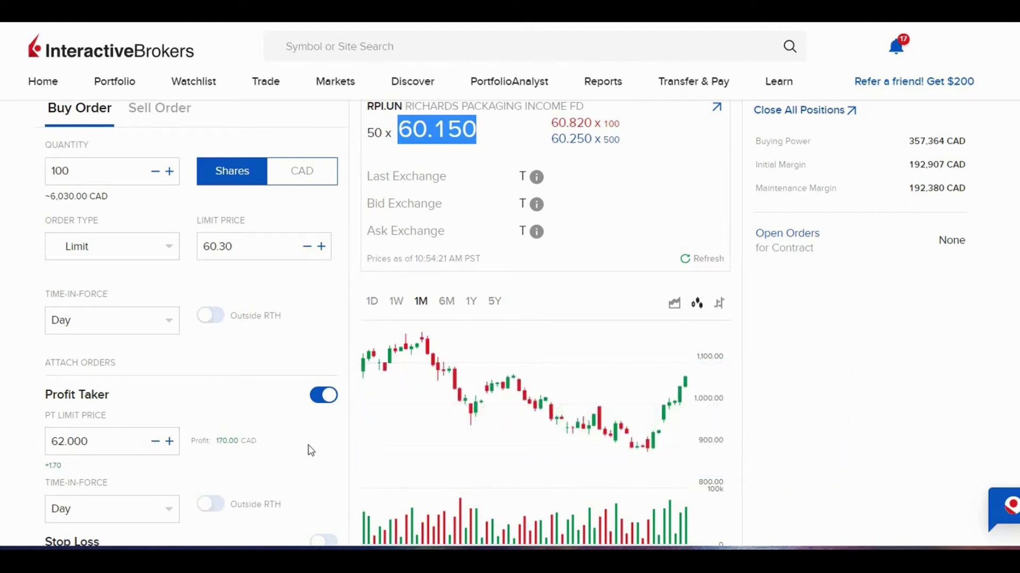
scroll(311, 451, "down", 2)
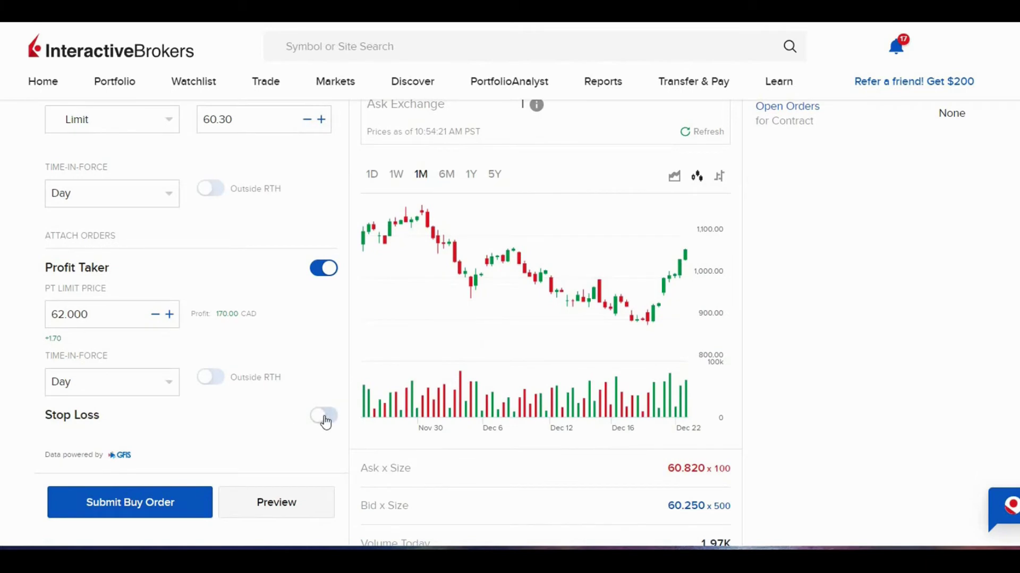
- Attach a stop loss and change its stop price from 59.3 to 58
left_click(325, 419)
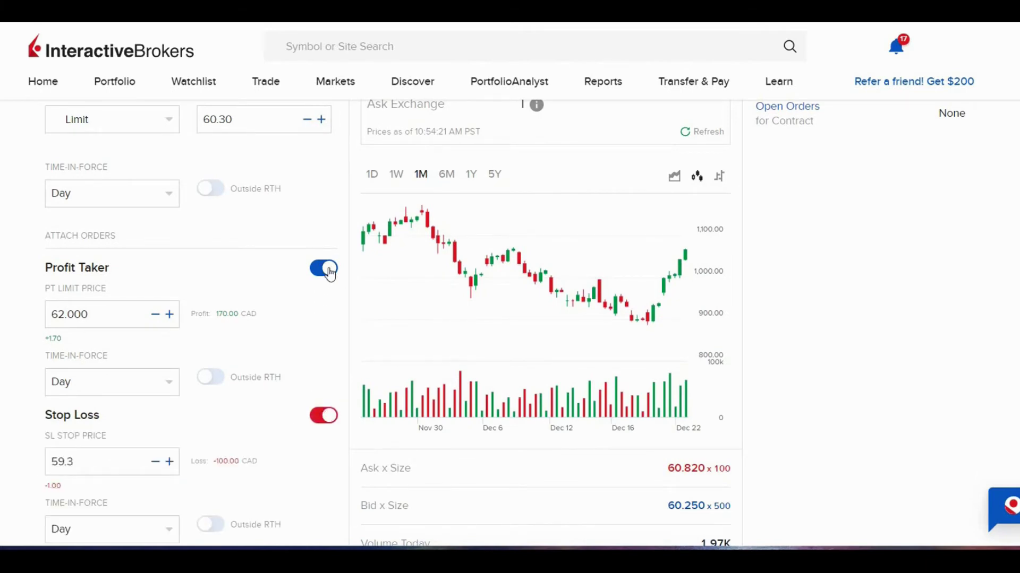
scroll(250, 416, "down", 2)
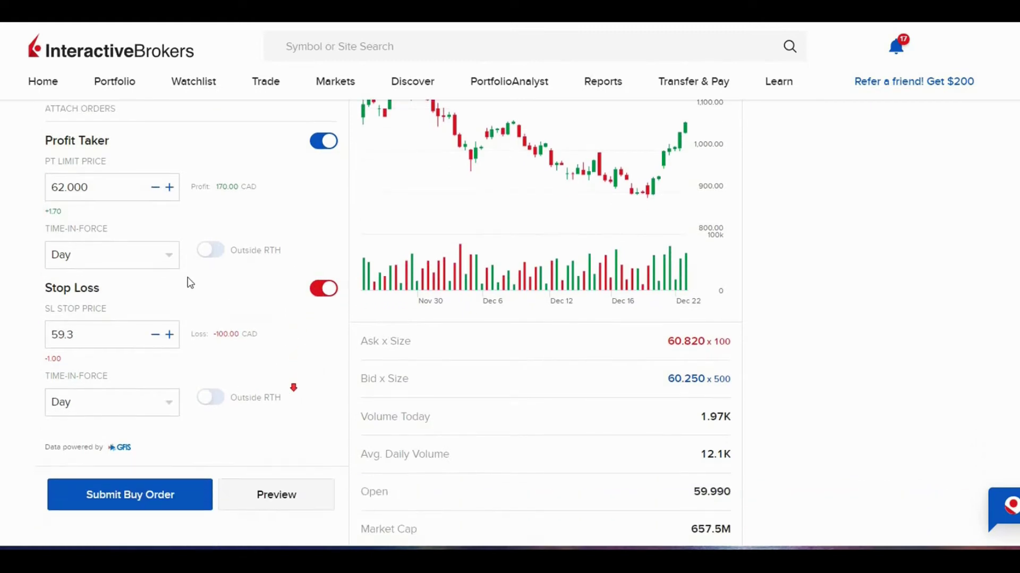
left_click(64, 336)
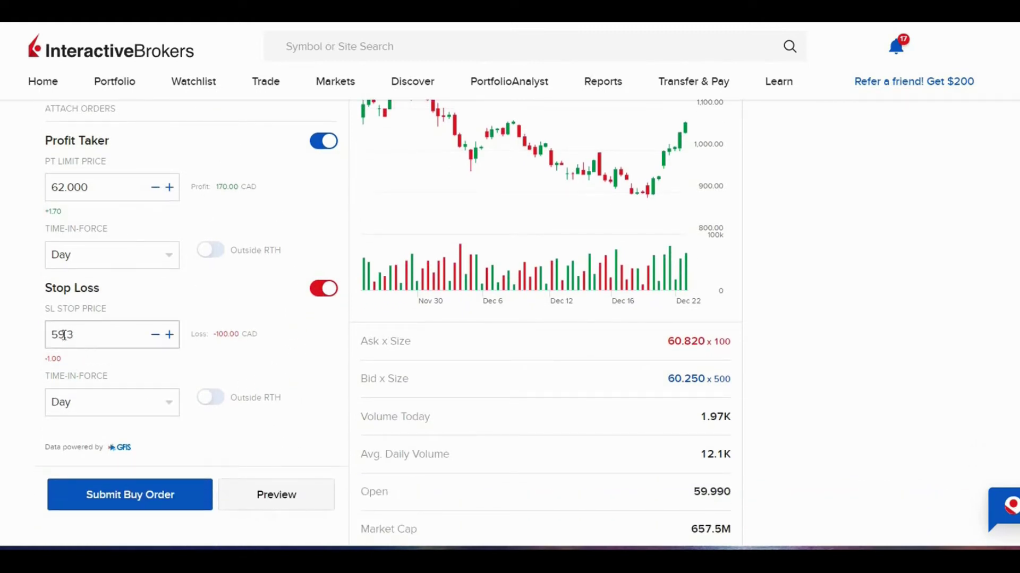
double_click(80, 336)
type("58")
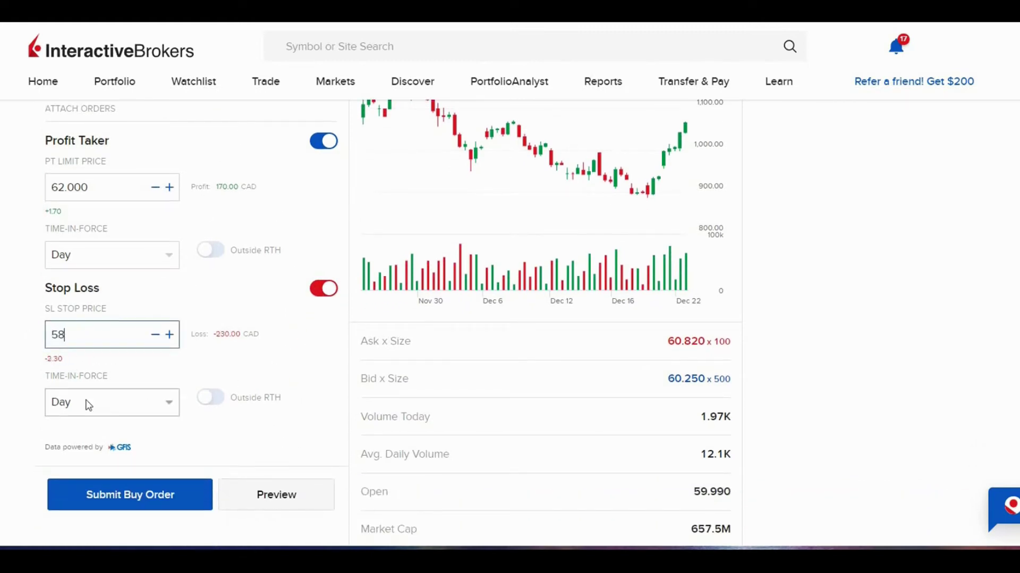
scroll(231, 392, "up", 8)
scroll(241, 381, "down", 1)
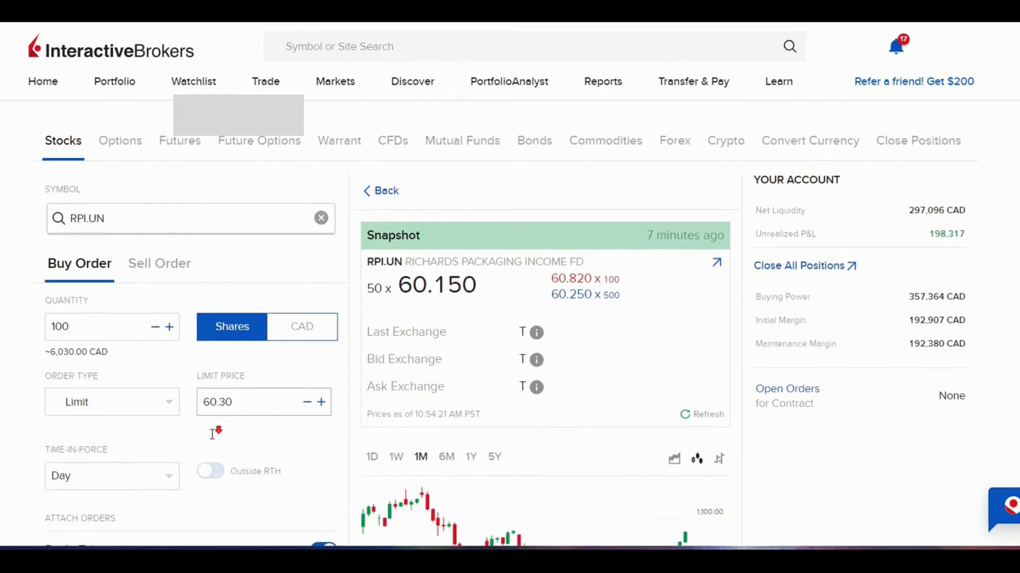
- Review the 60.30 limit and 58 stop, then remove both stop loss and profit taker
double_click(241, 380)
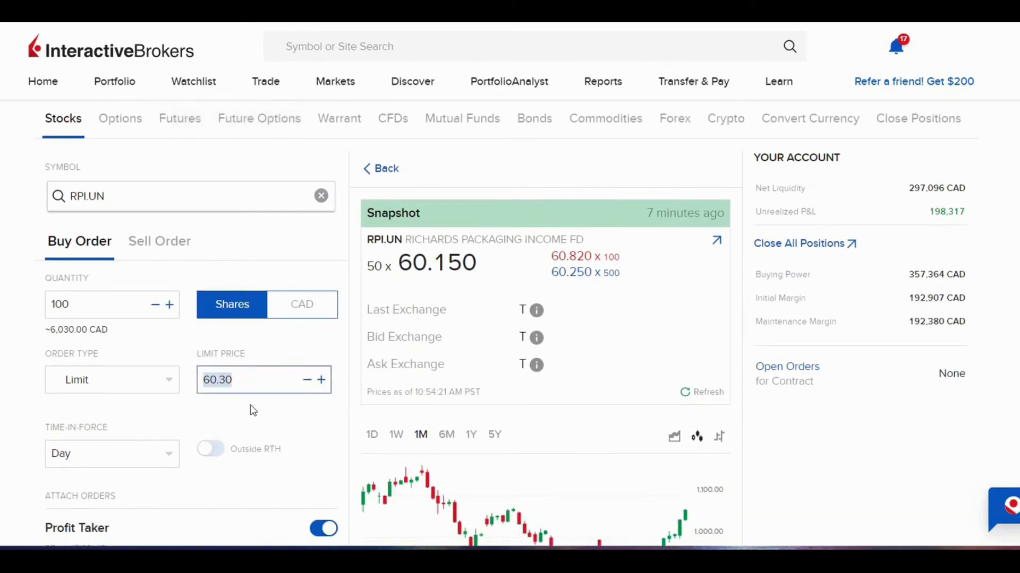
scroll(234, 382, "down", 1)
scroll(253, 374, "down", 5)
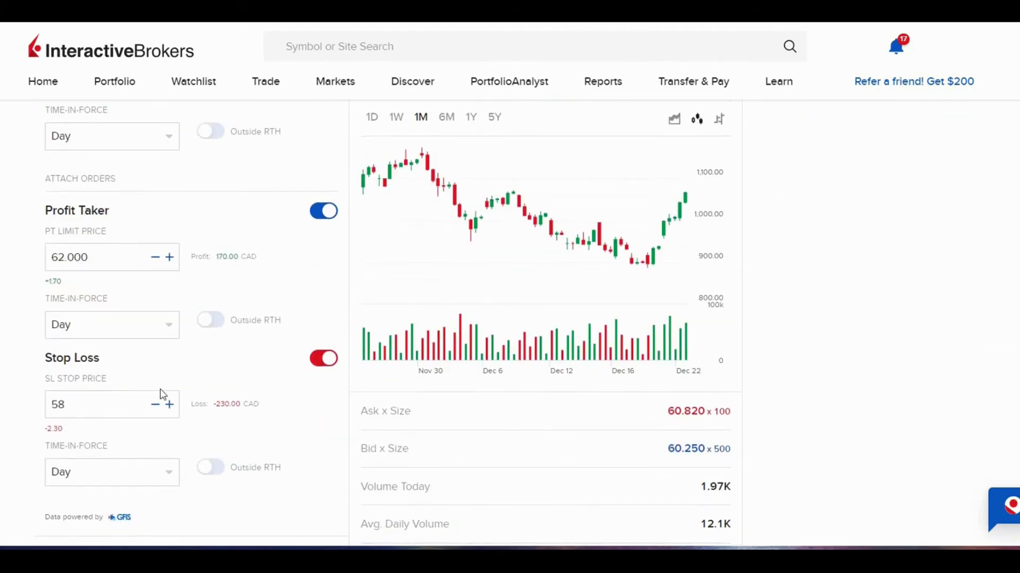
left_click(80, 403)
left_click(230, 437)
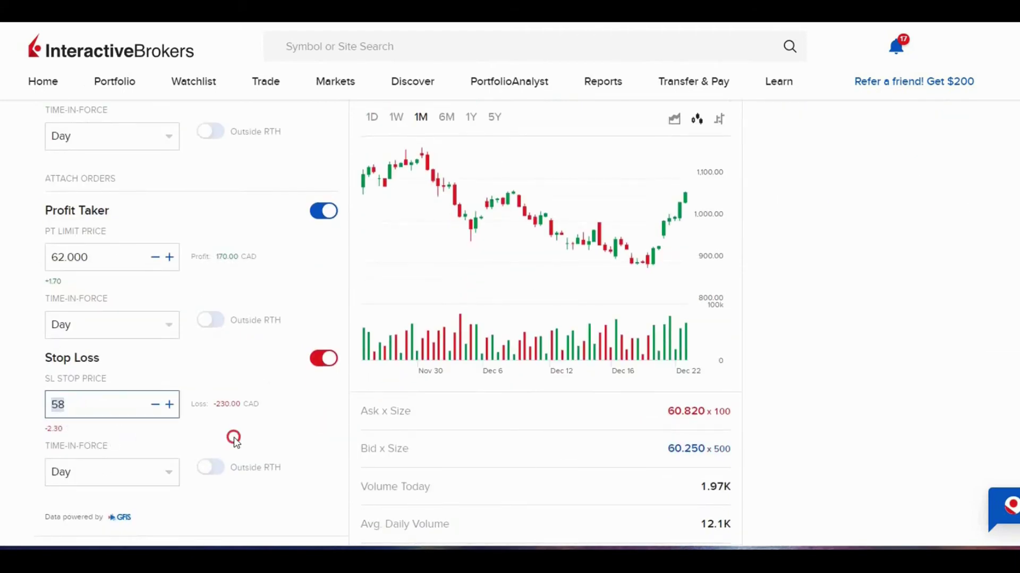
left_click(324, 359)
left_click(324, 211)
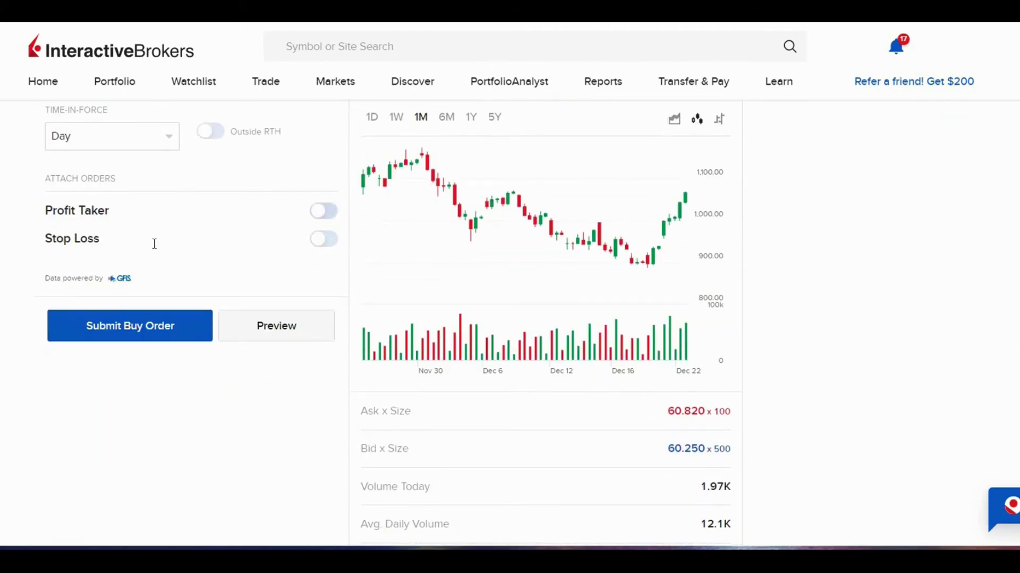
scroll(155, 244, "up", 4)
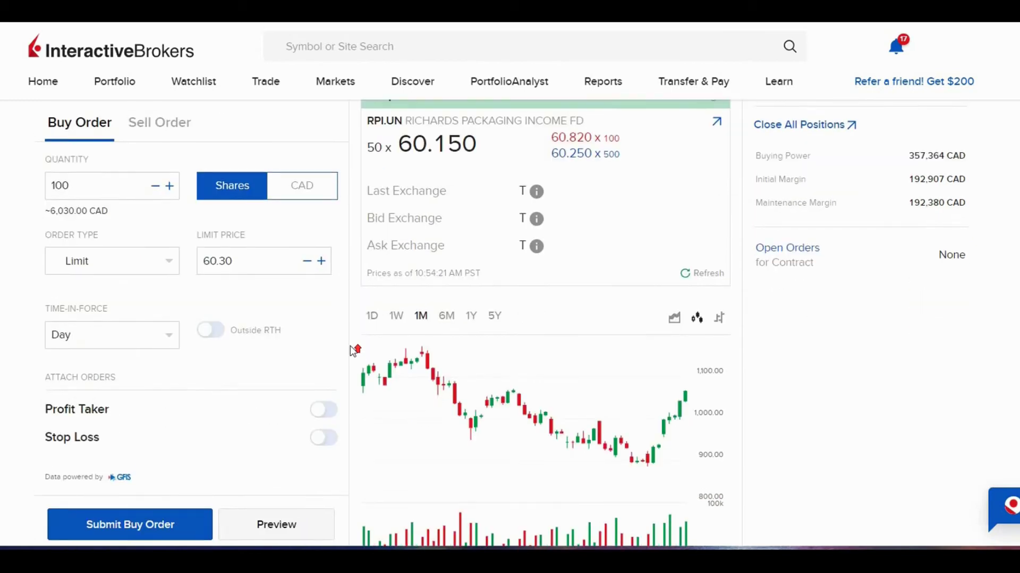
- Submit the 100-share RPI.UN buy at 60.300 and accept the price-constraint warning
scroll(350, 346, "up", 1)
scroll(327, 394, "down", 1)
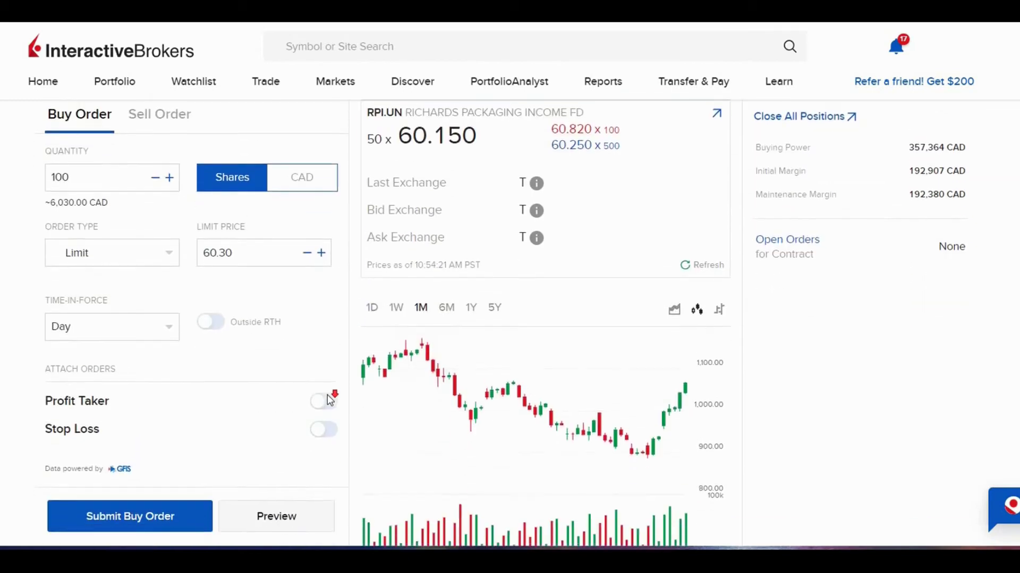
scroll(327, 394, "down", 1)
left_click(180, 461)
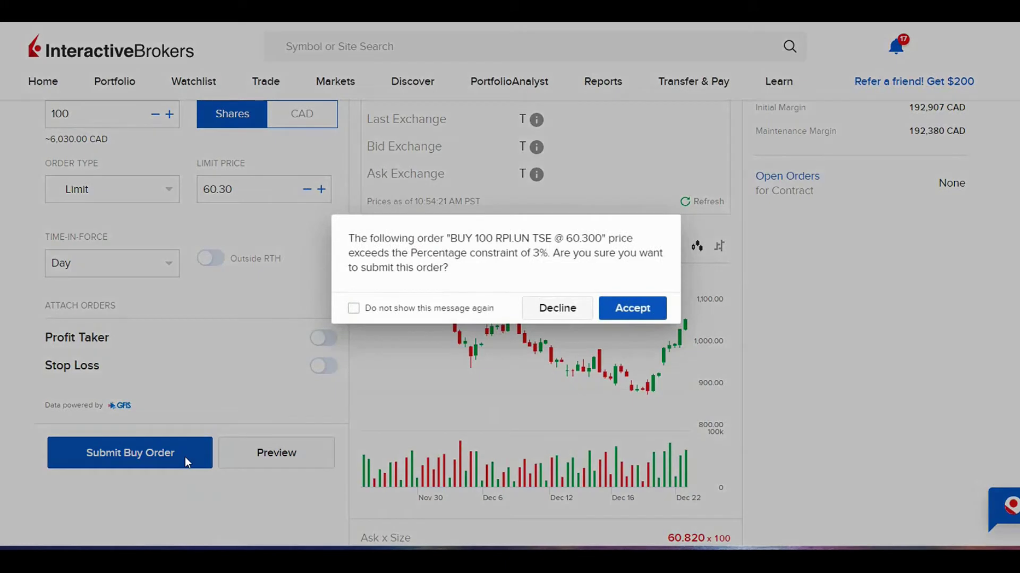
left_click(628, 304)
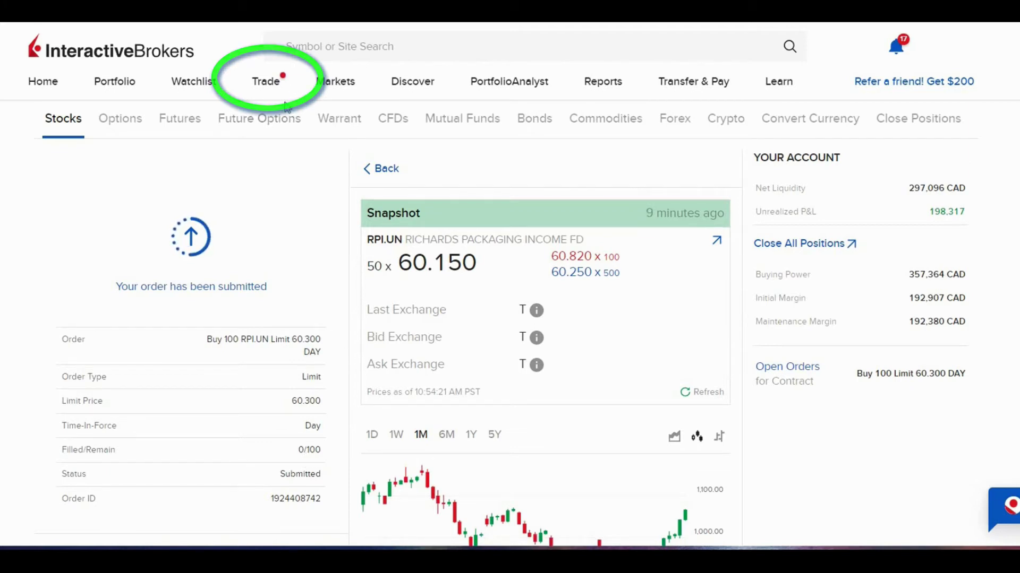
- Go to Orders & Trades, dismiss the Cost Reminder, and show the RPI.UN order's actions
left_click(266, 91)
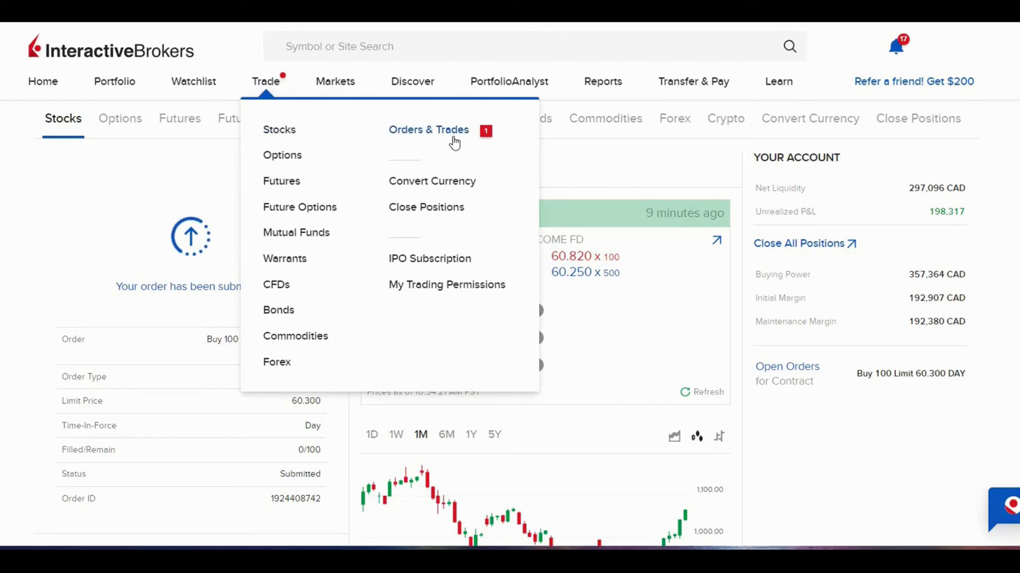
left_click(454, 140)
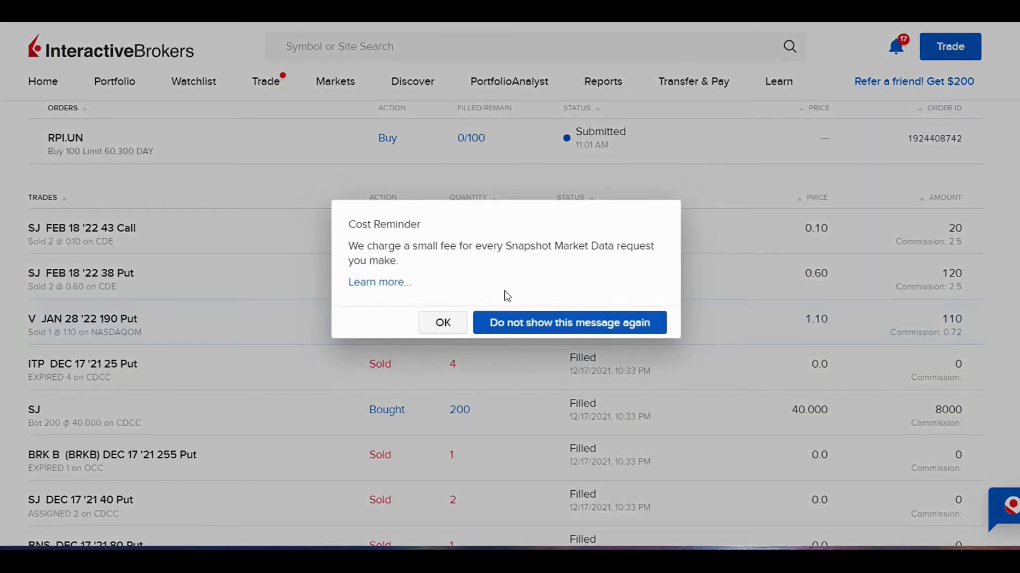
left_click(444, 323)
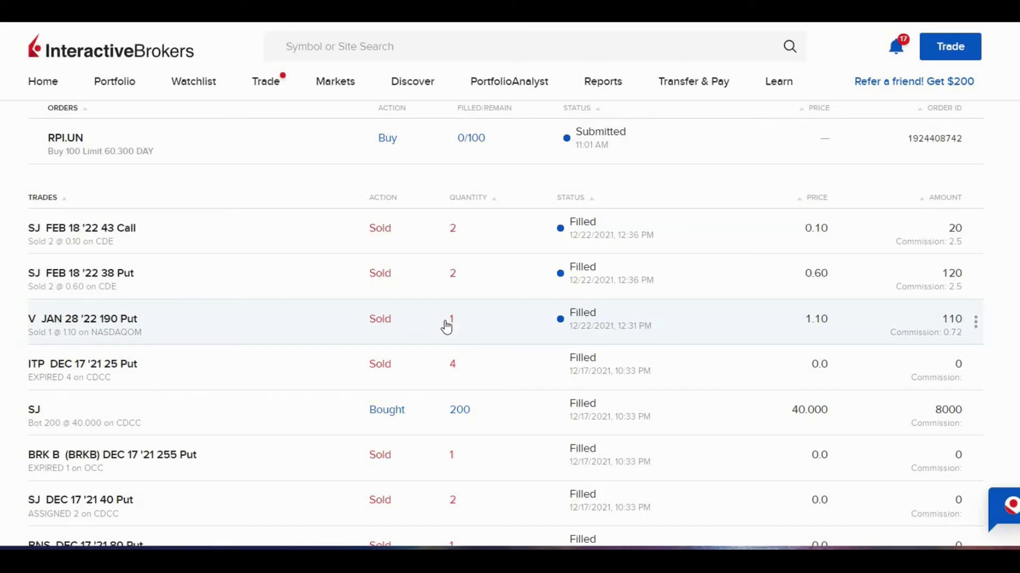
scroll(446, 325, "up", 1)
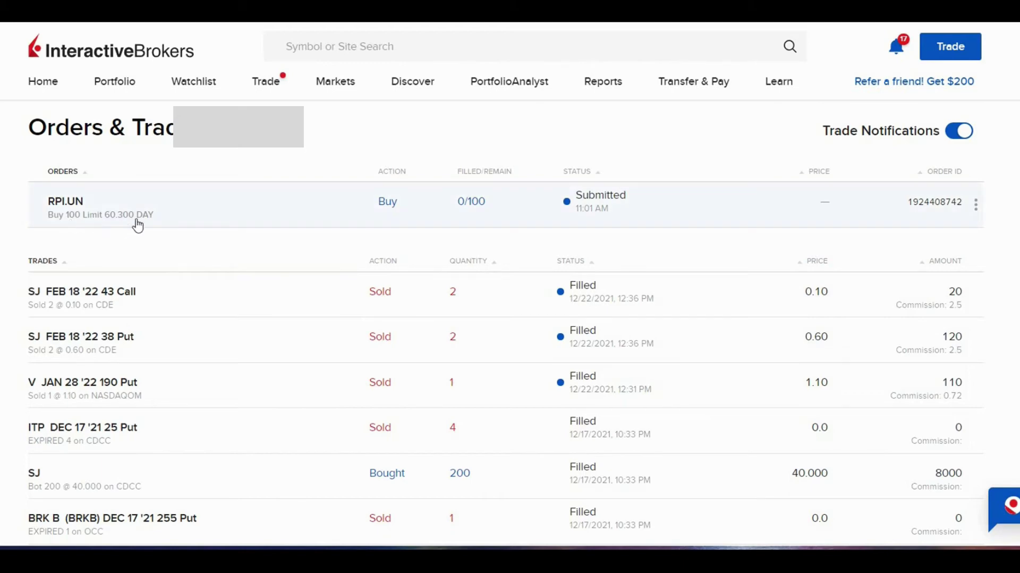
left_click(977, 225)
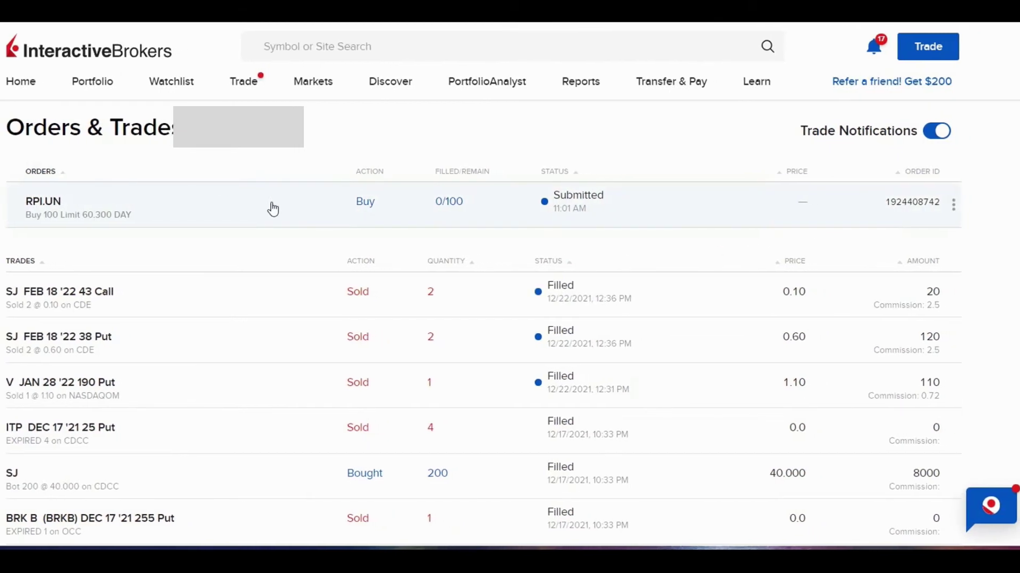
- Open the RPI.UN order's details and start modifying it
left_click(226, 206)
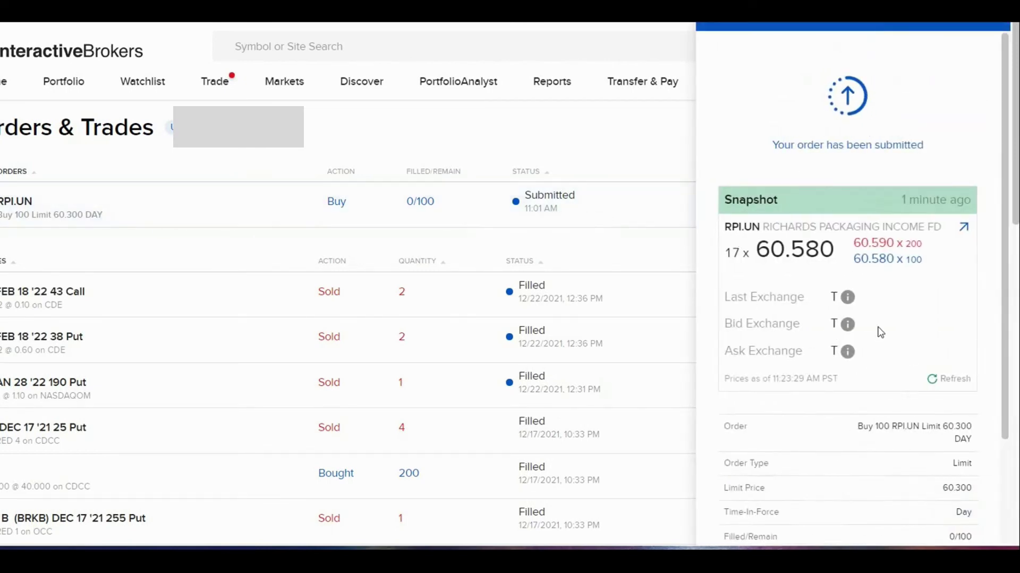
scroll(887, 324, "down", 3)
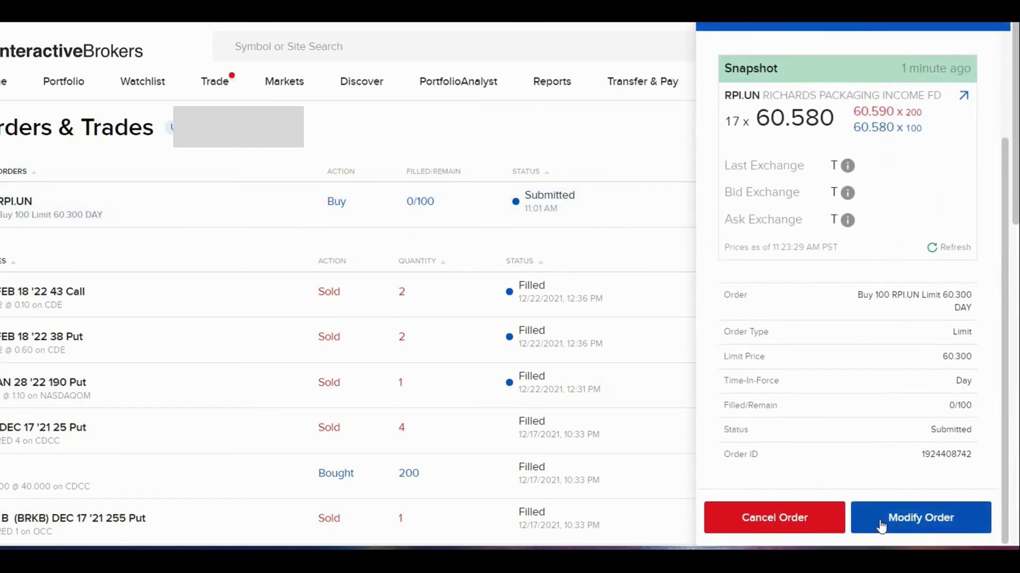
left_click(881, 523)
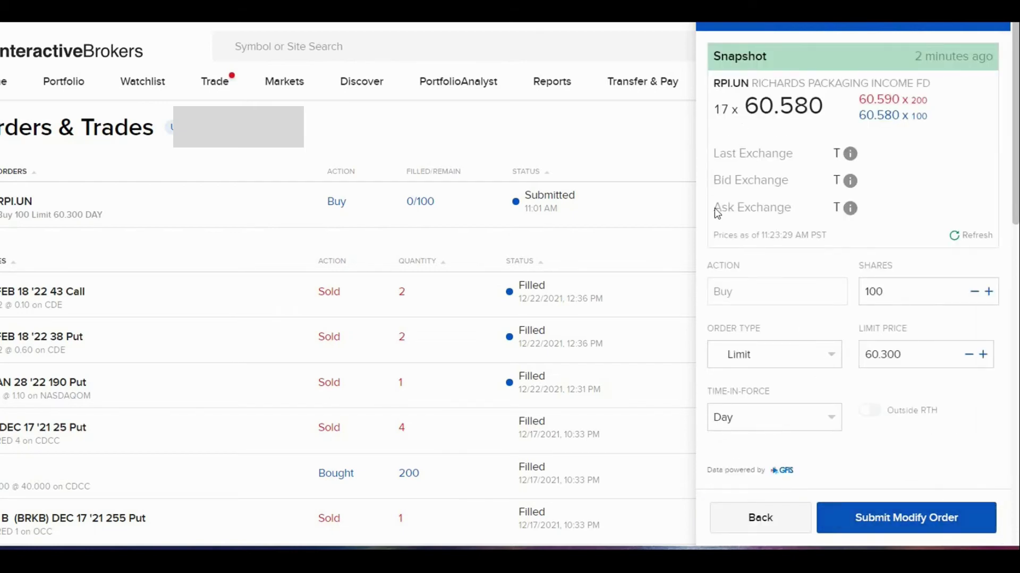
- Raise the order's limit price to 60.59 and submit the modified RPI.UN buy
left_click(894, 352)
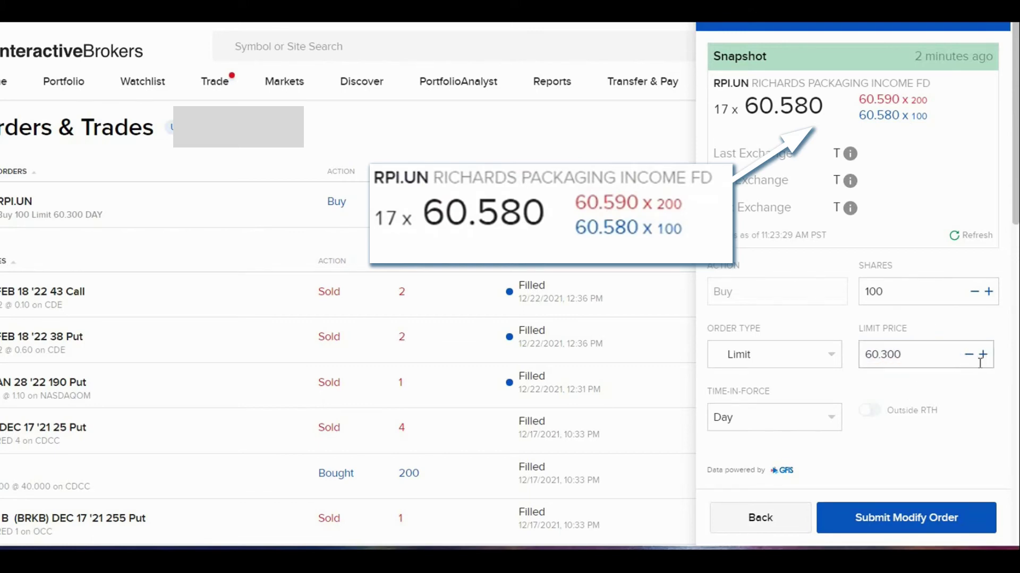
left_click(982, 355)
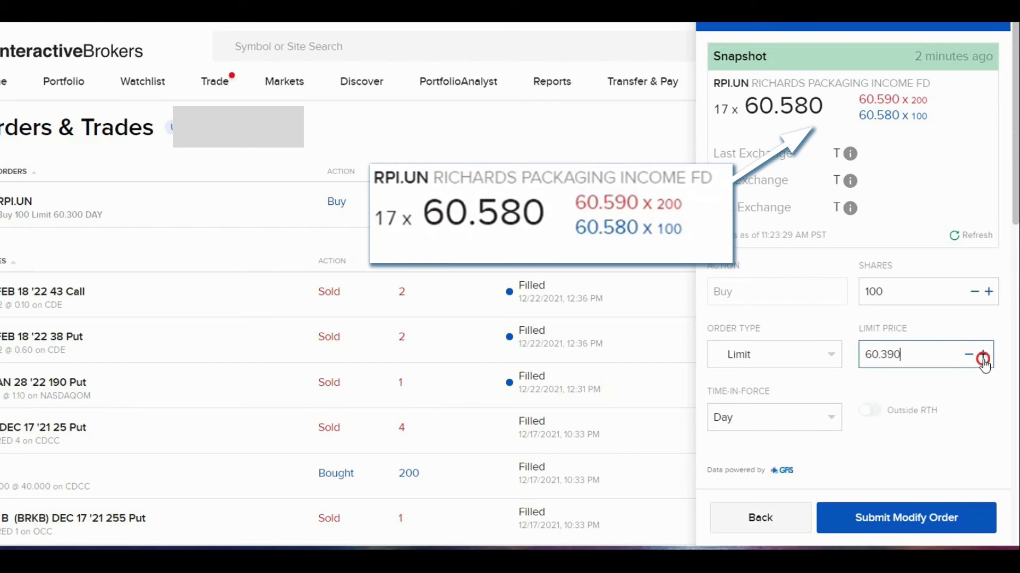
left_click(970, 355)
left_click(970, 355)
left_click(970, 355)
left_click(982, 354)
left_click(981, 353)
left_click(981, 354)
left_click(982, 353)
left_click(981, 354)
left_click(981, 354)
left_click_drag(881, 351, 925, 408)
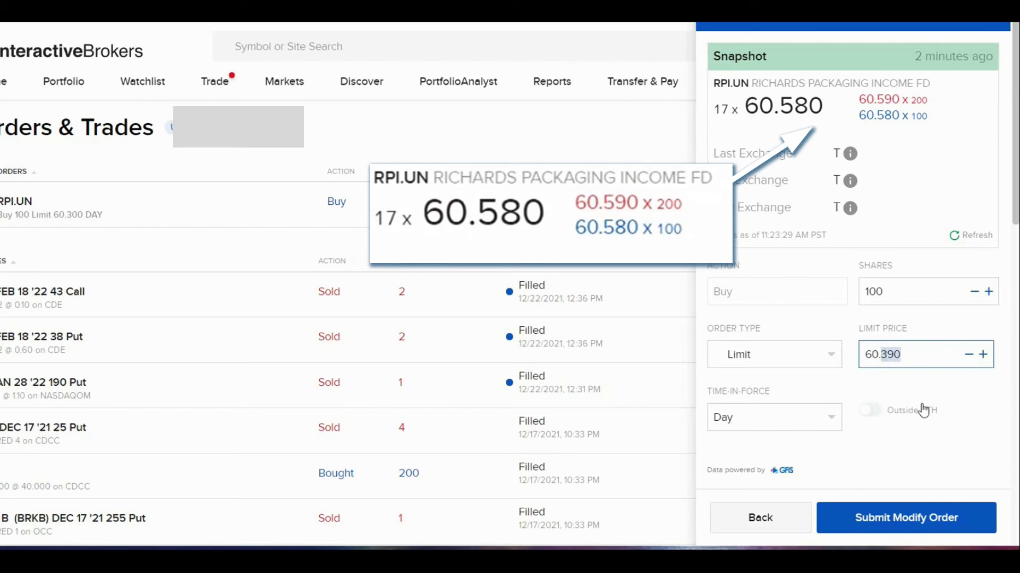
type("5")
left_click(955, 377)
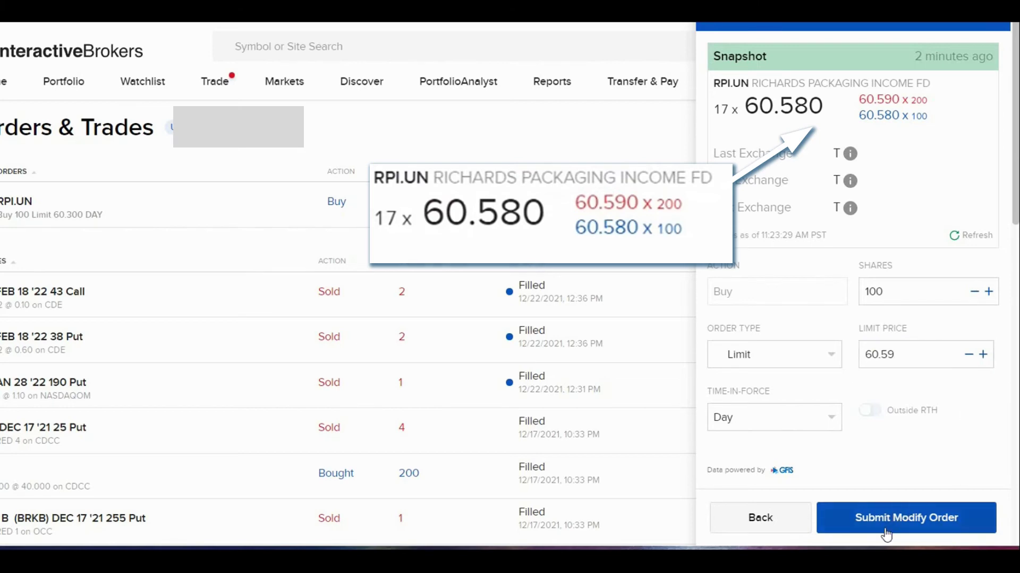
left_click(976, 527)
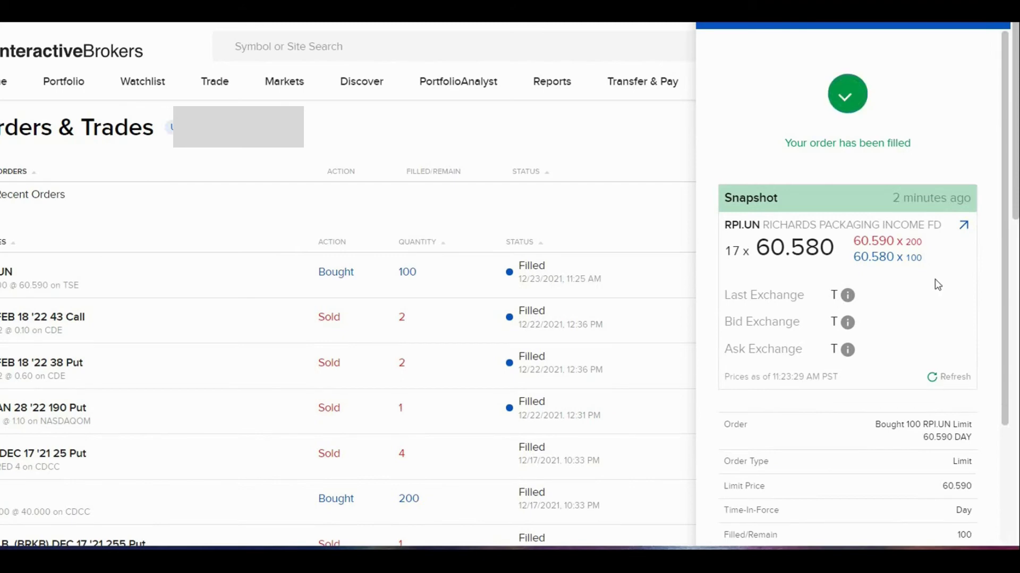
- Review the order confirmation for the 100-share RPI.UN fill at 60.590, then close it with Done
scroll(865, 241, "down", 3)
scroll(850, 371, "up", 3)
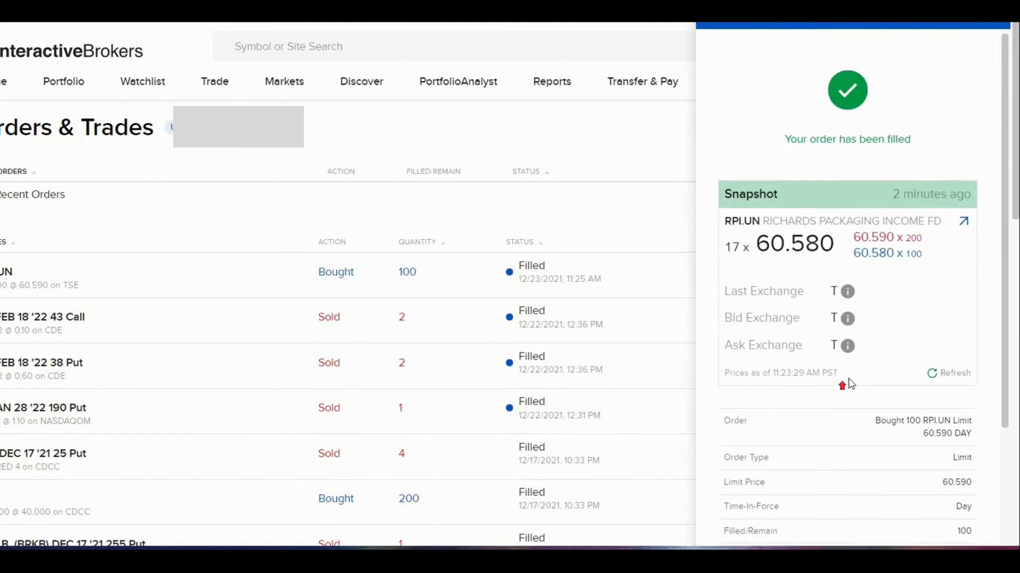
triple_click(794, 144)
left_click(925, 161)
scroll(926, 310, "down", 3)
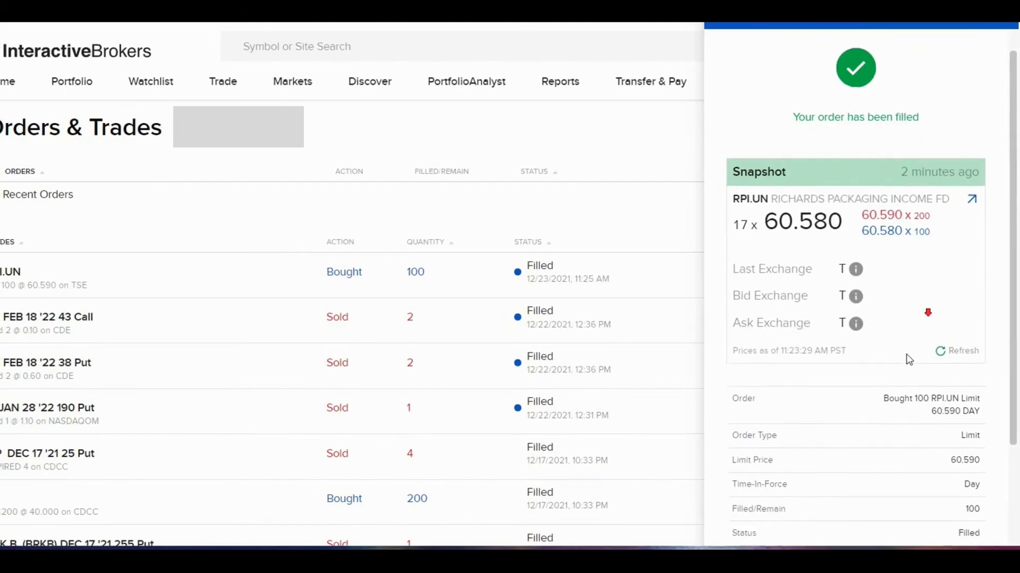
left_click(927, 533)
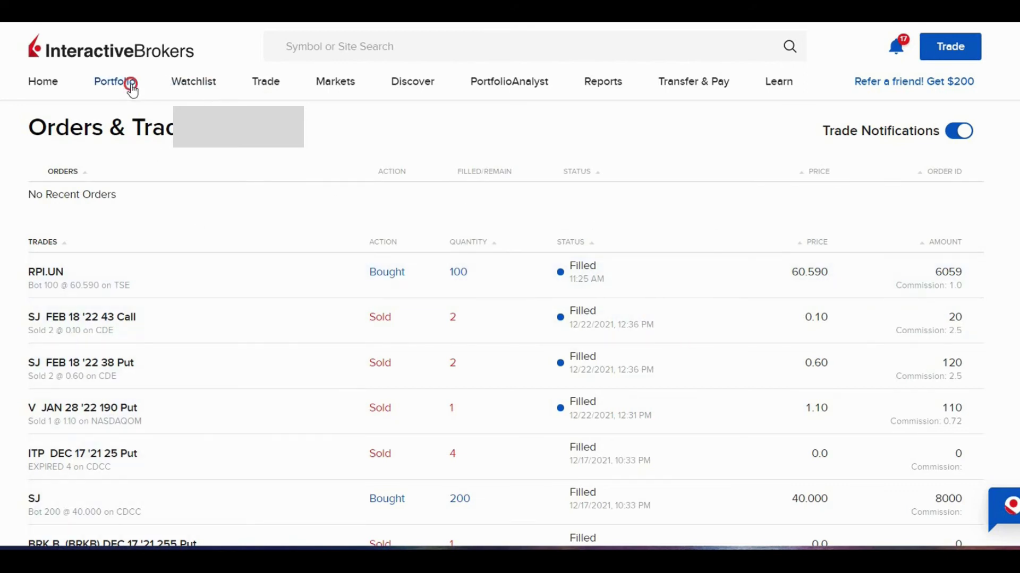
- Go to Portfolio > Positions and scroll to the 100-share RPI.UN holding
mouse_move(132, 91)
left_click(133, 130)
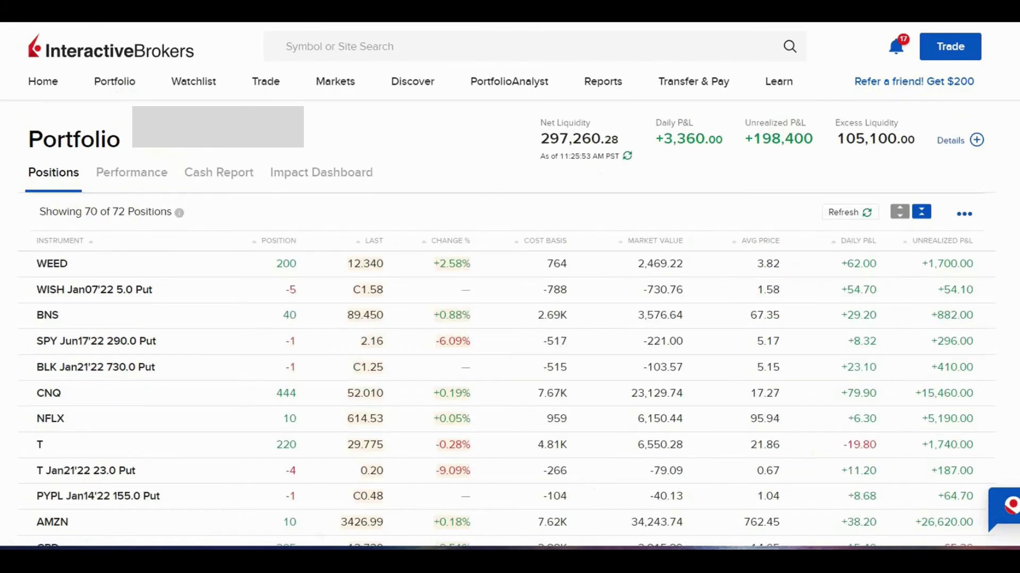
scroll(2, 386, "down", 10)
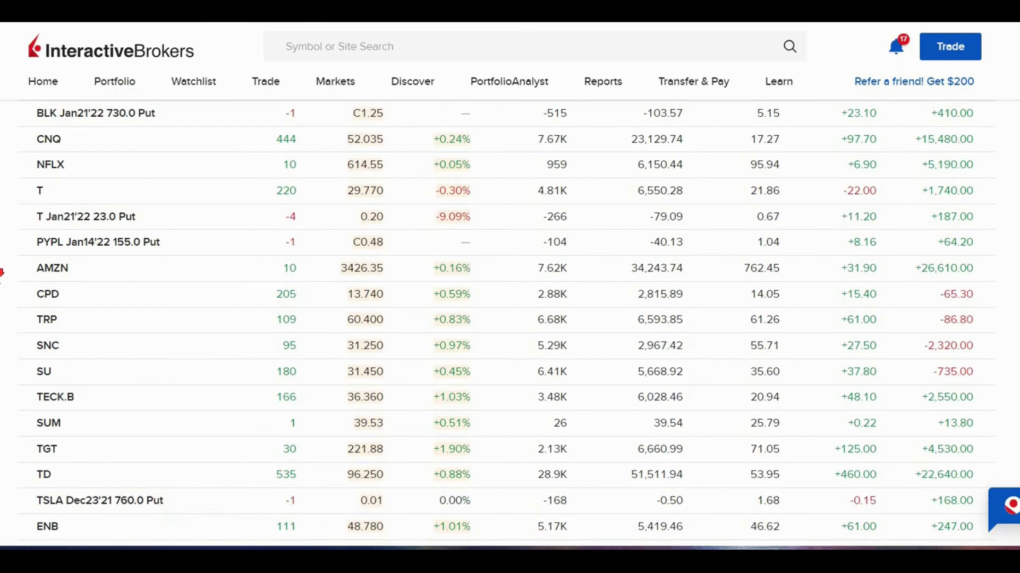
scroll(3, 276, "down", 14)
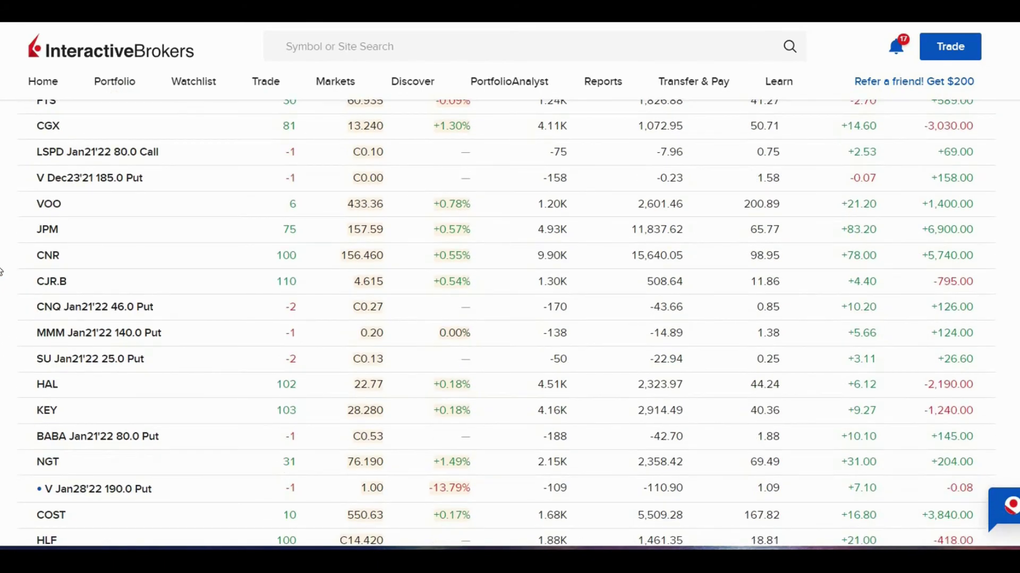
scroll(4, 267, "up", 1)
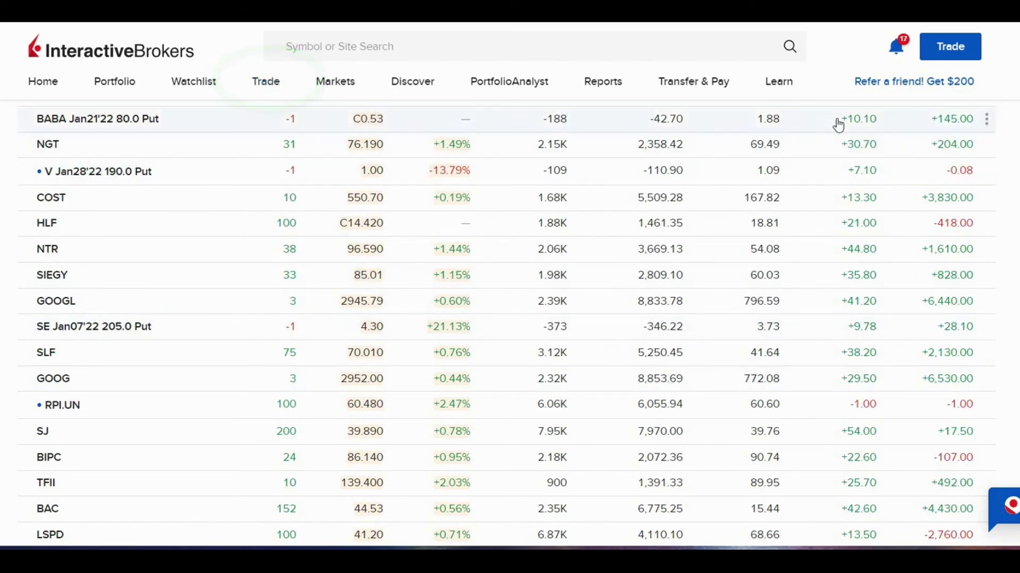
left_click(975, 53)
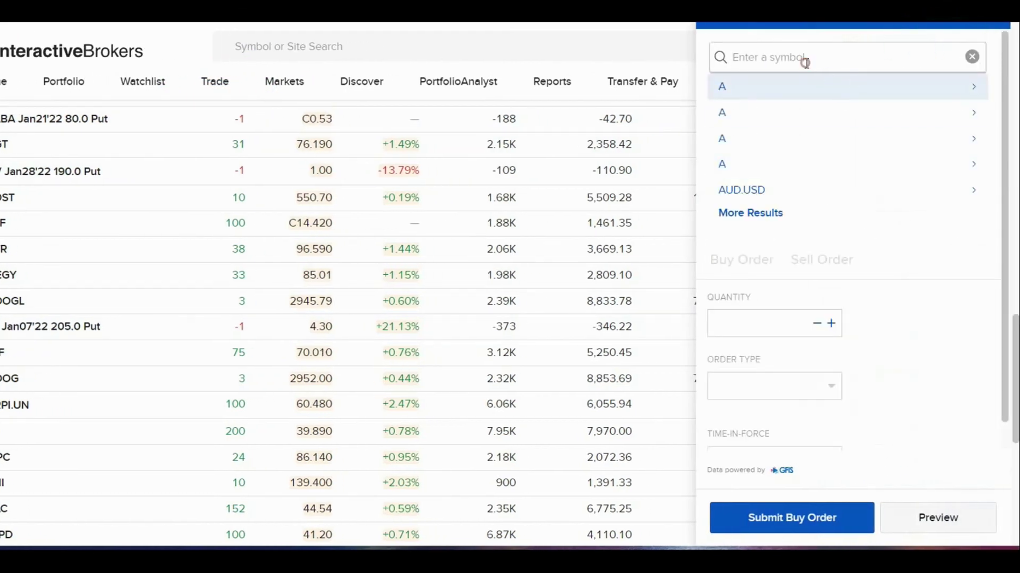
type("AAPL")
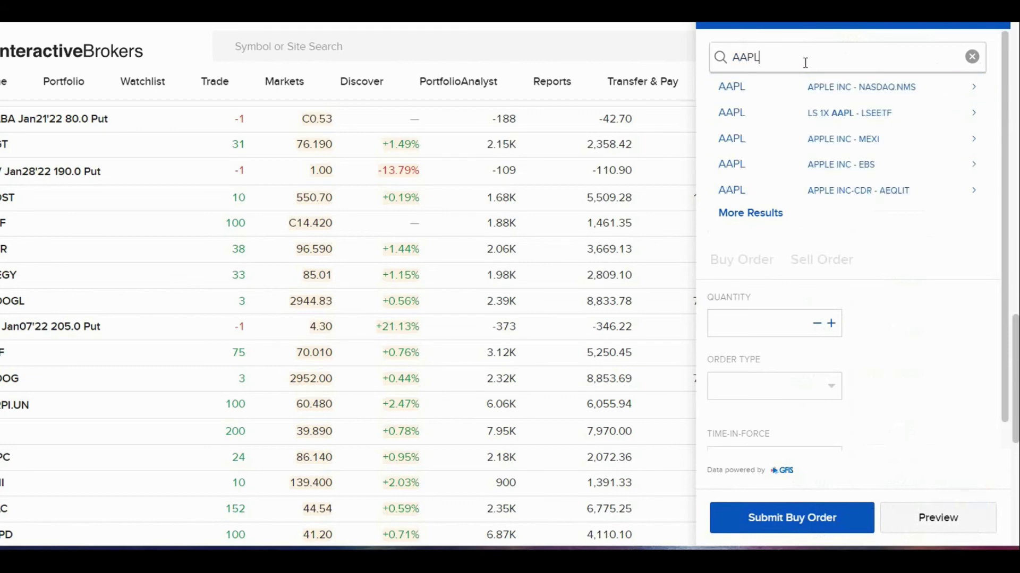
left_click(812, 86)
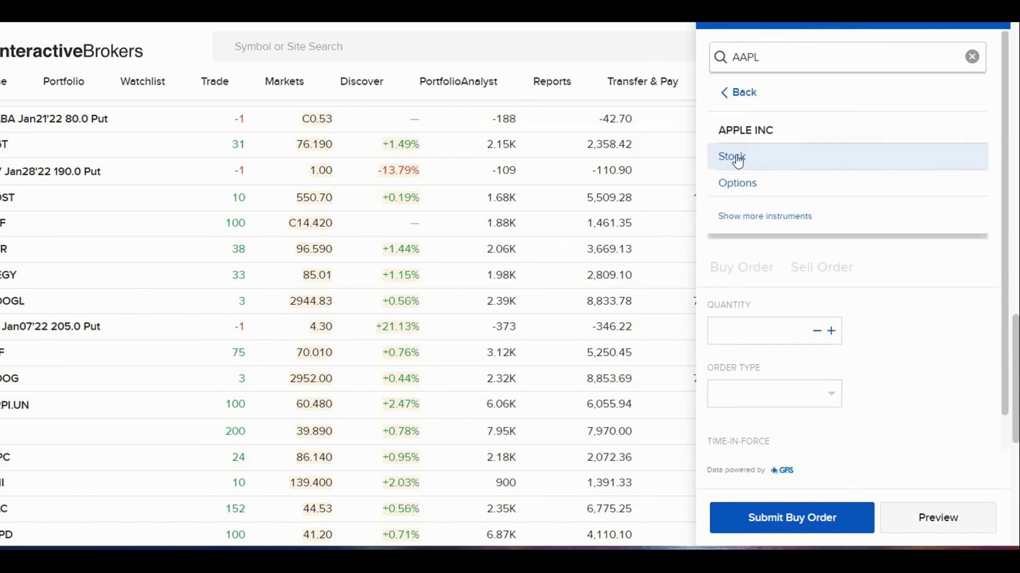
left_click(735, 159)
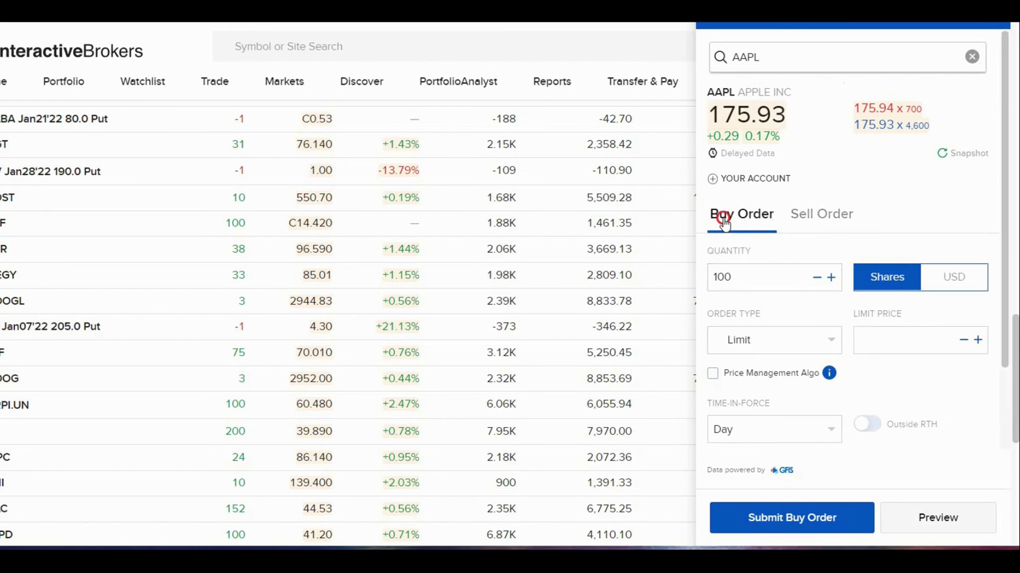
left_click(817, 218)
scroll(817, 221, "up", 2)
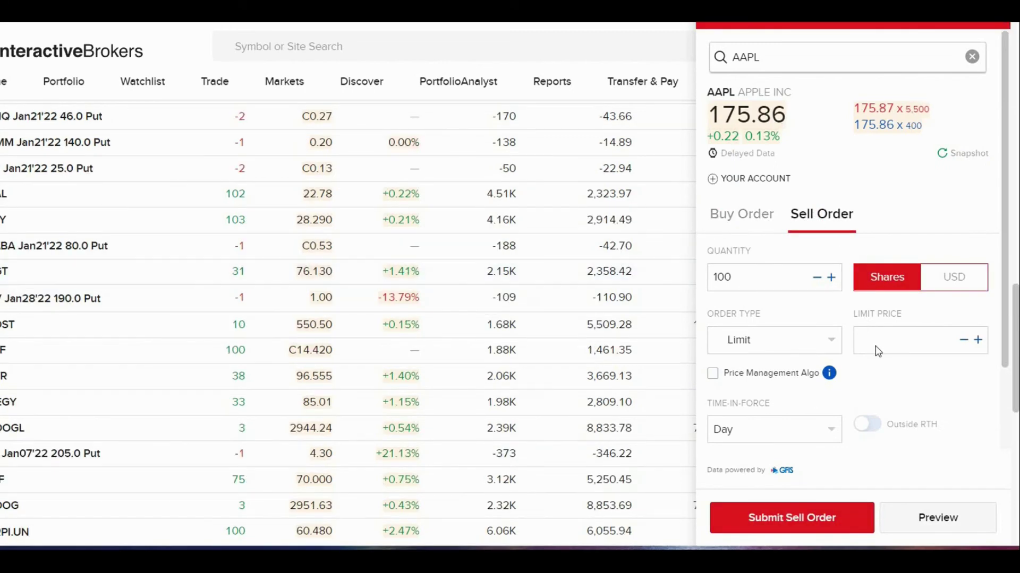
left_click(733, 219)
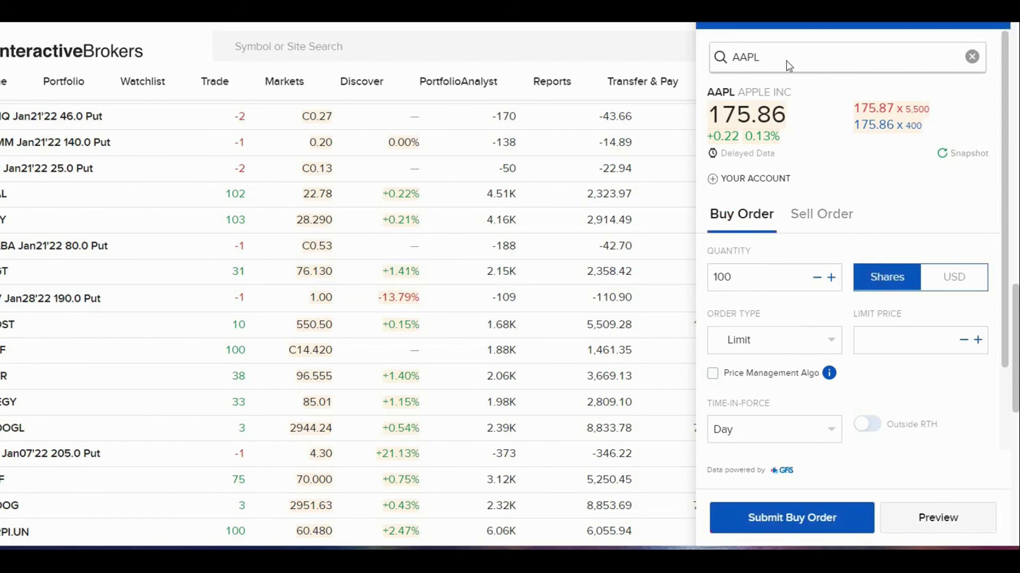
left_click(827, 225)
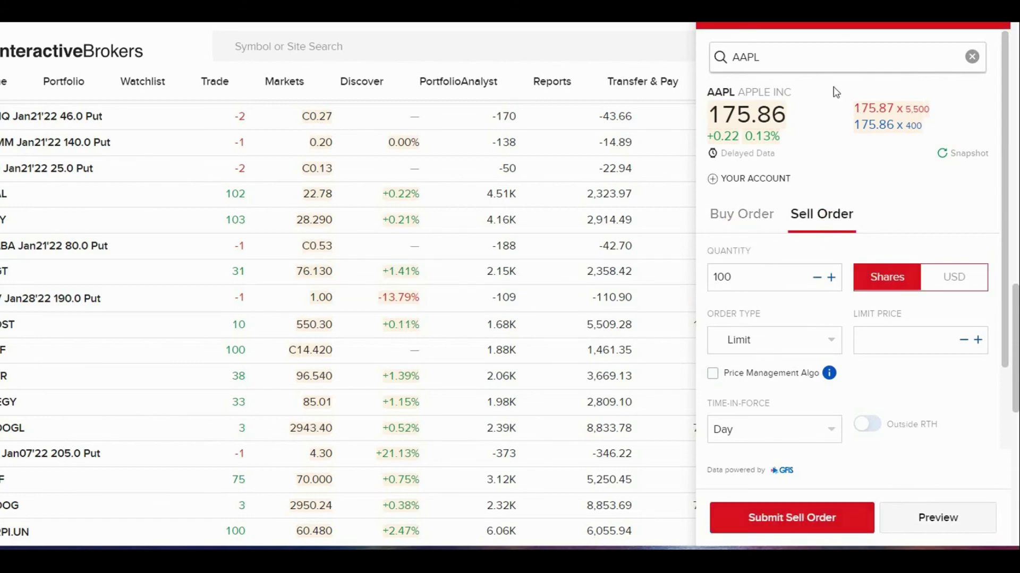
left_click(711, 180)
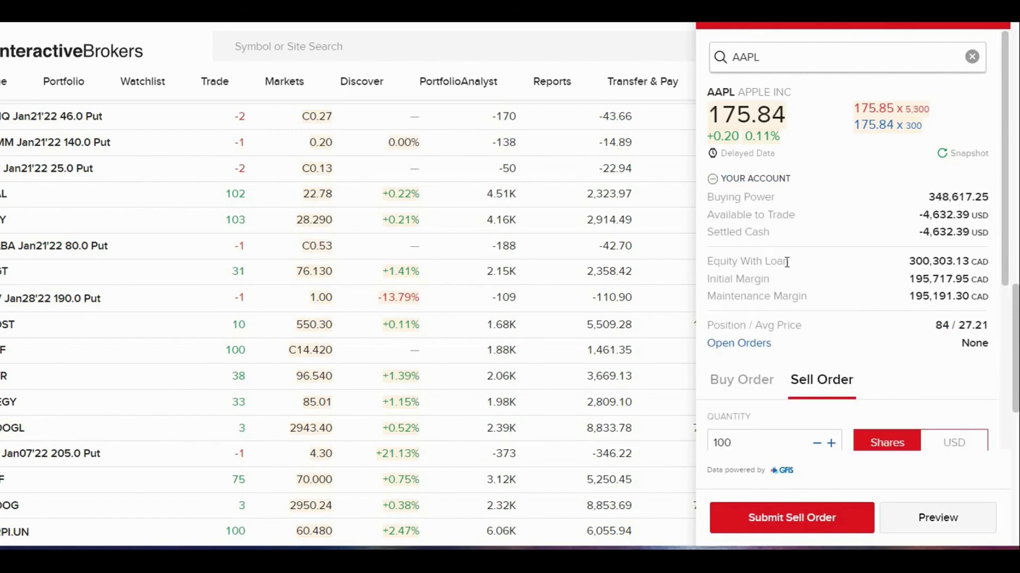
double_click(942, 325)
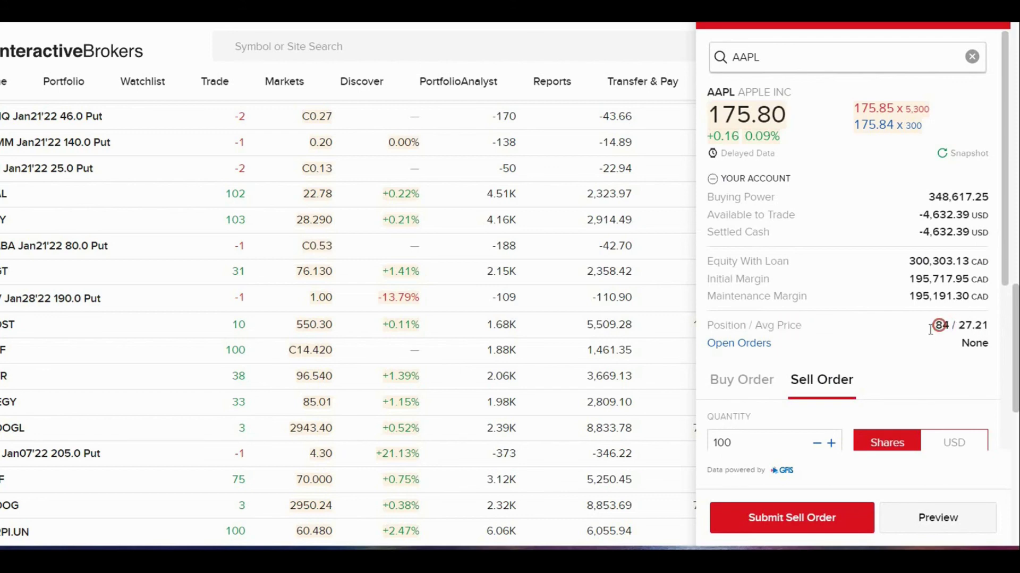
left_click(929, 331)
scroll(833, 338, "down", 1)
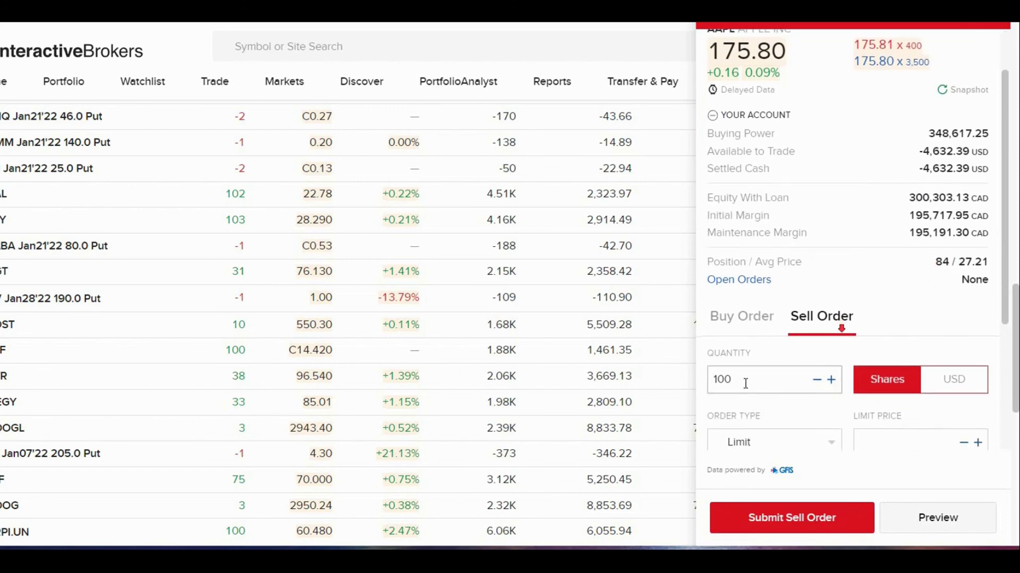
double_click(757, 379)
type("84")
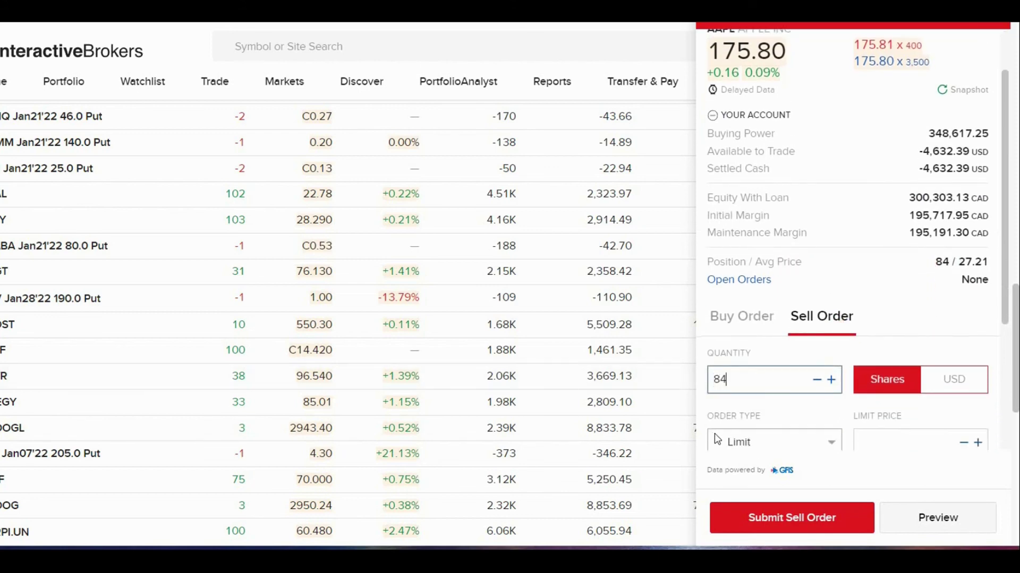
scroll(824, 326, "down", 1)
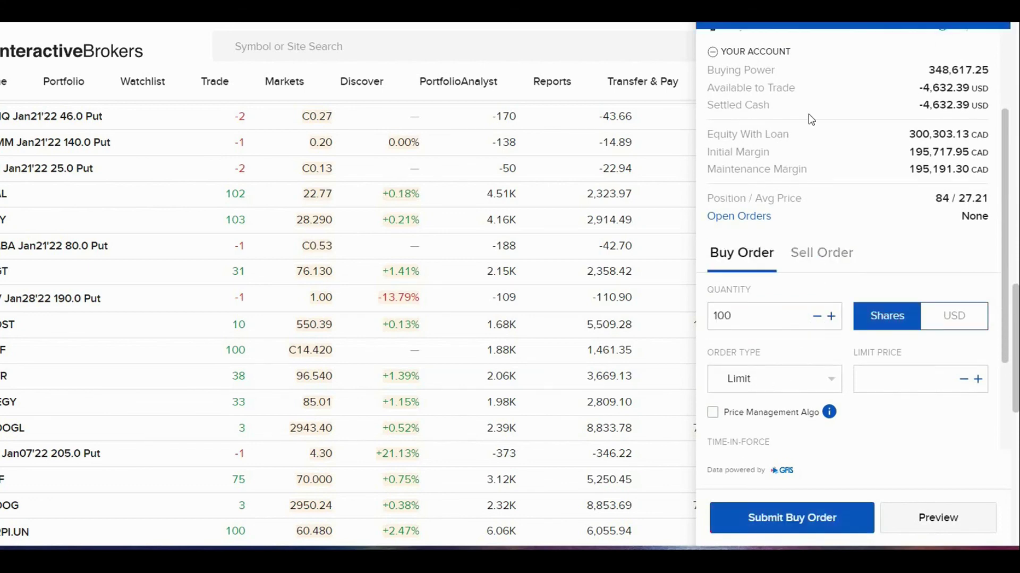
left_click(722, 30)
scroll(290, 121, "up", 4)
- Check recent trades on the Trade > Stocks ticket, then return to the Home dashboard
scroll(289, 121, "up", 1)
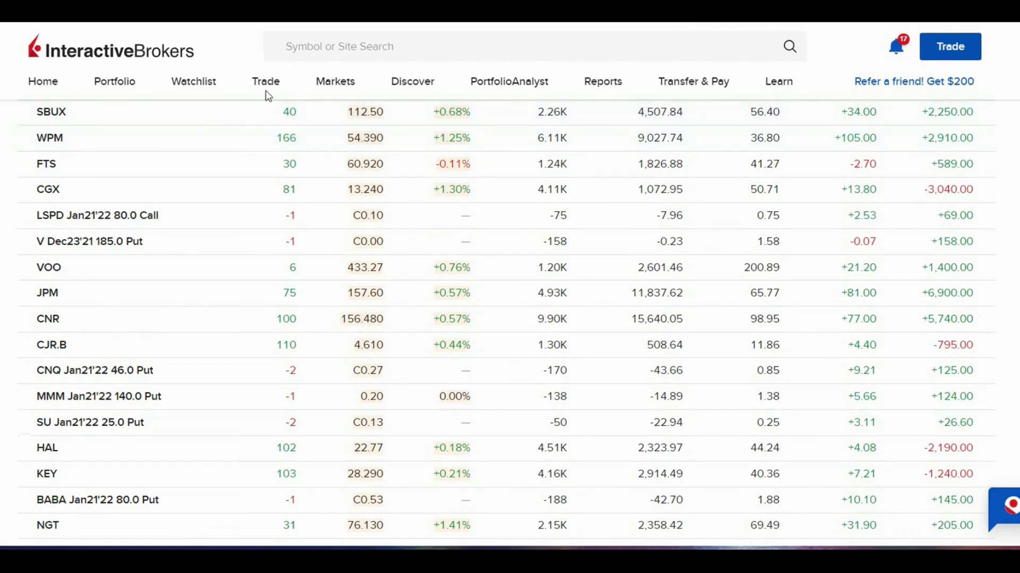
left_click(266, 85)
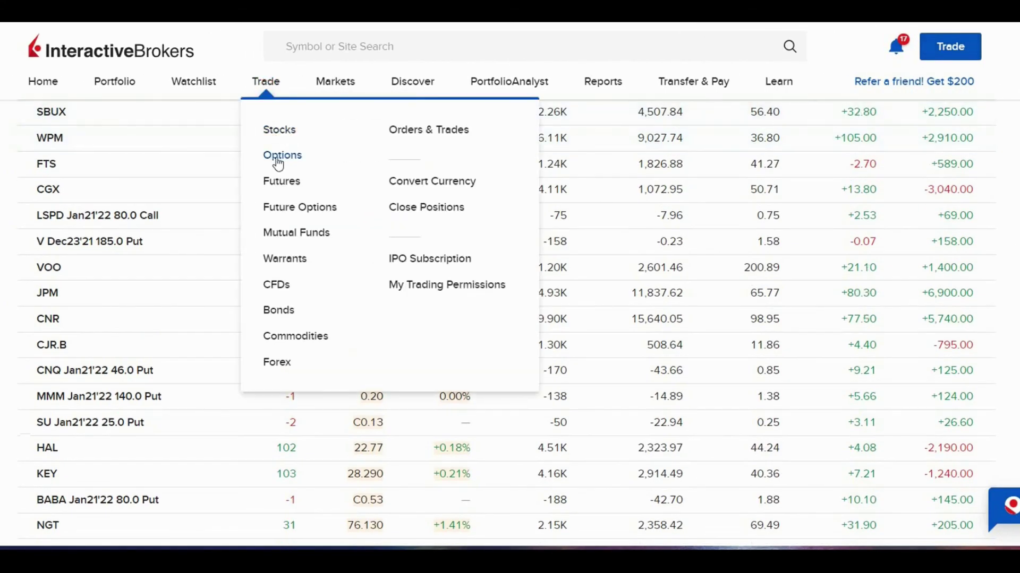
left_click(280, 137)
left_click(450, 234)
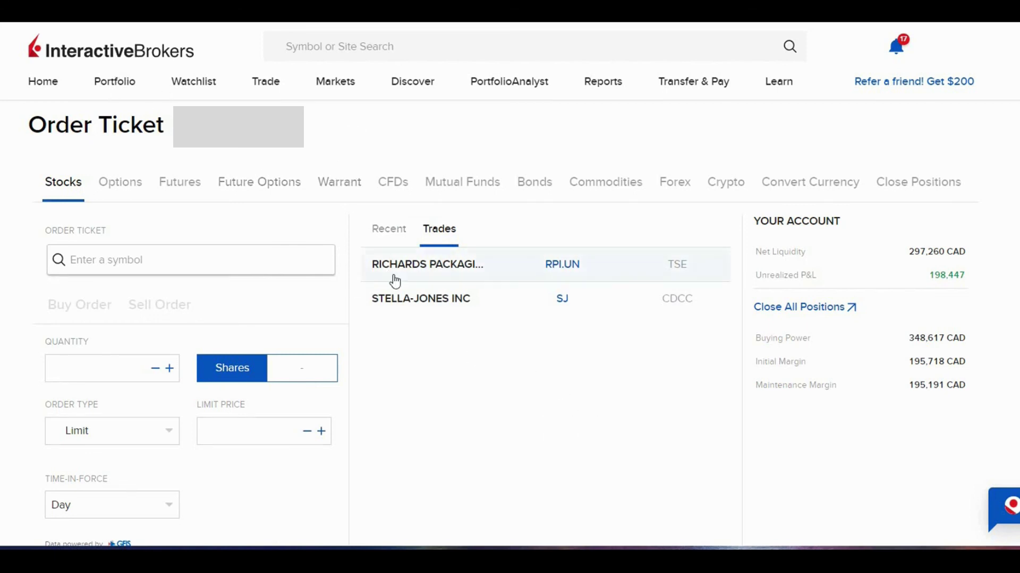
left_click(33, 83)
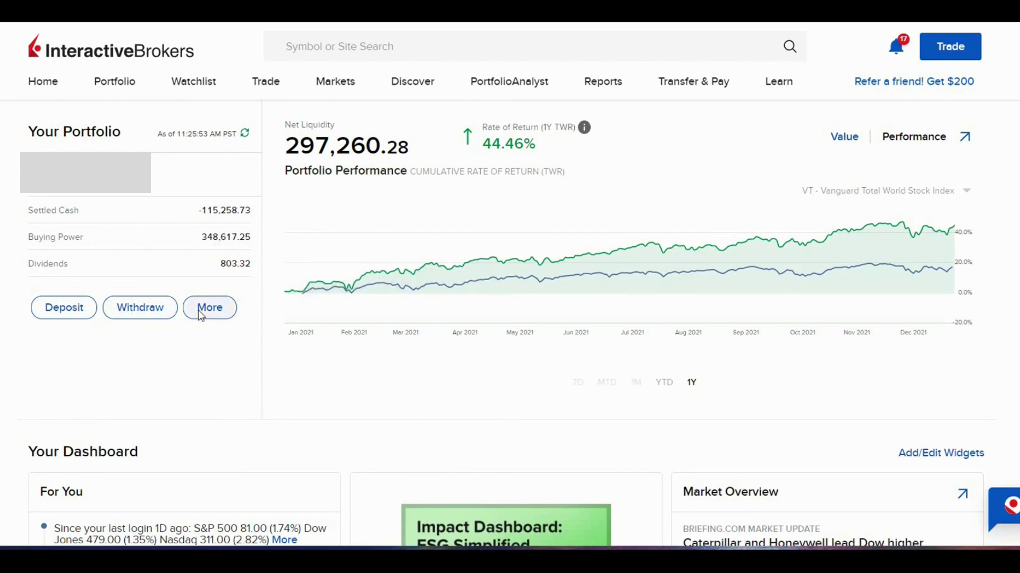
- Open the Cash Report from More under Your Portfolio, showing -115,258.73 CAD total cash
left_click(229, 307)
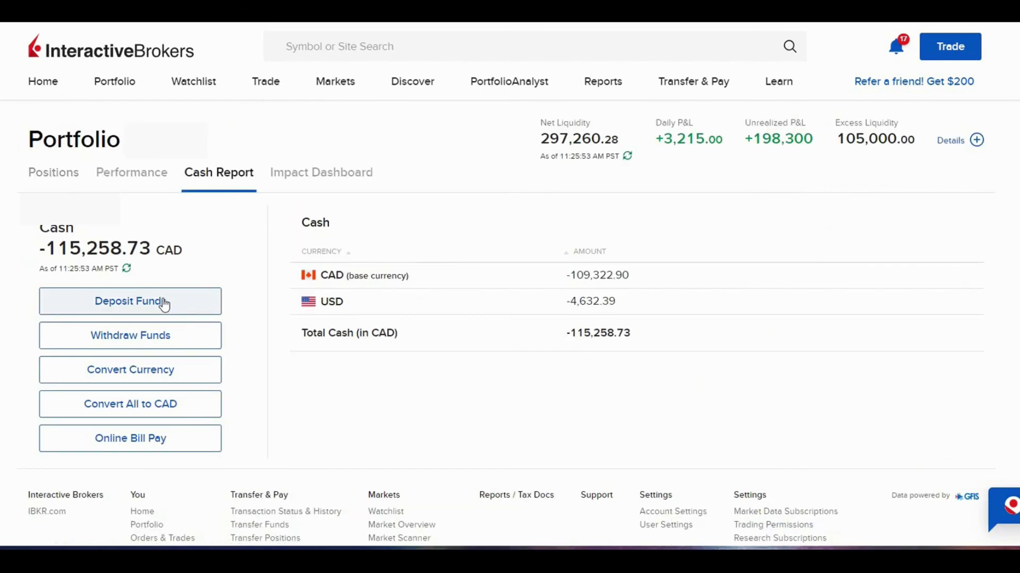